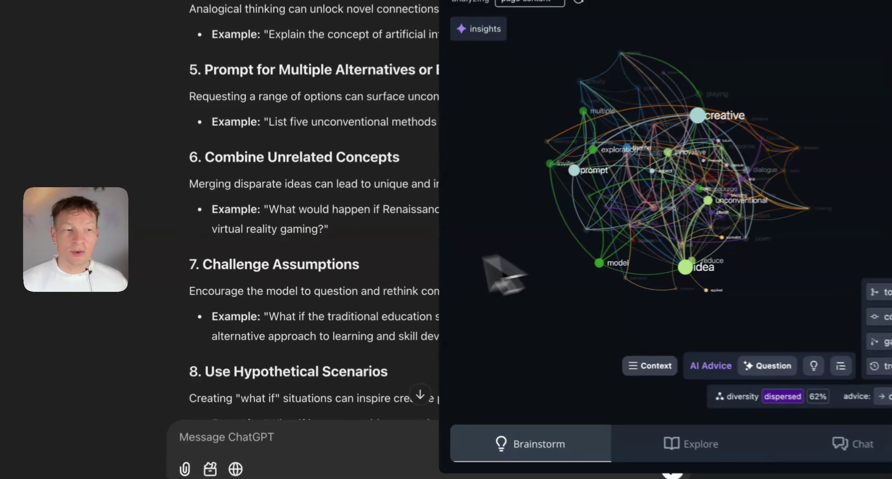
Step: Show the answer graph's structural gaps and cycle to the Alternative Transportation / Surrealist Art pair
scroll(371, 304, down, 3)
scroll(363, 297, up, 10)
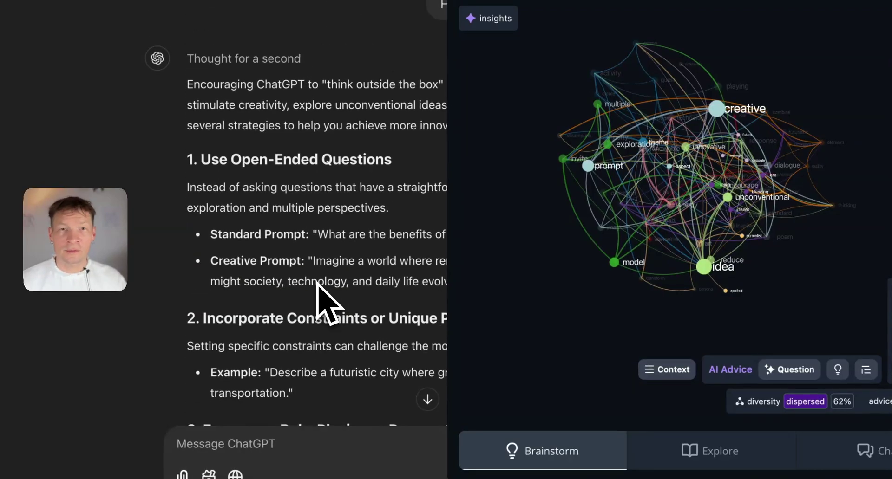
scroll(317, 286, down, 15)
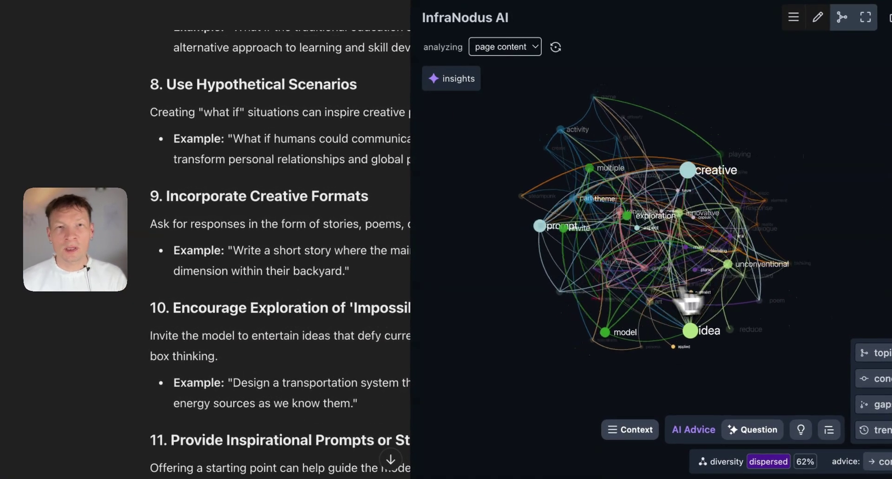
click(865, 403)
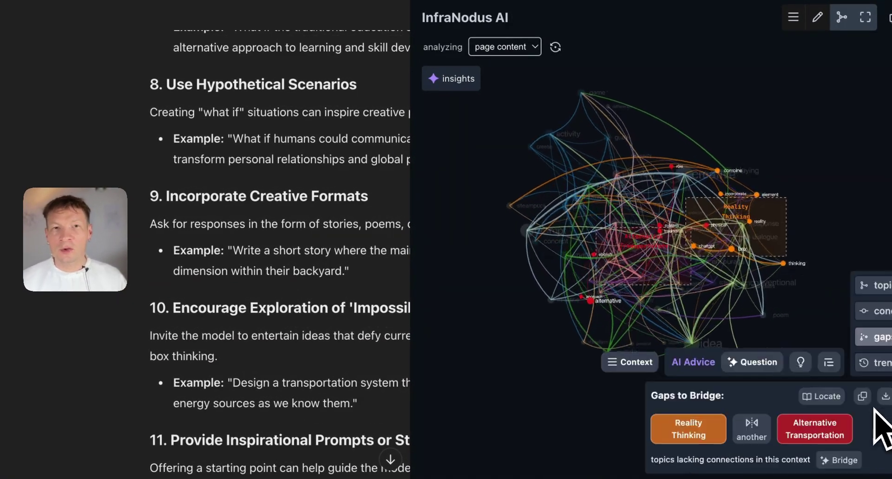
click(754, 429)
click(756, 429)
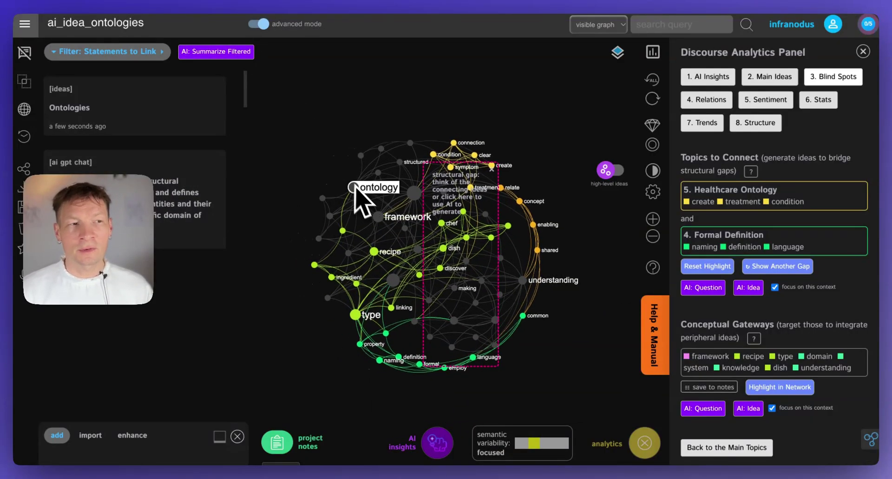
Step: Filter the ai_idea_ontologies graph to statements containing the ontology node
click(353, 188)
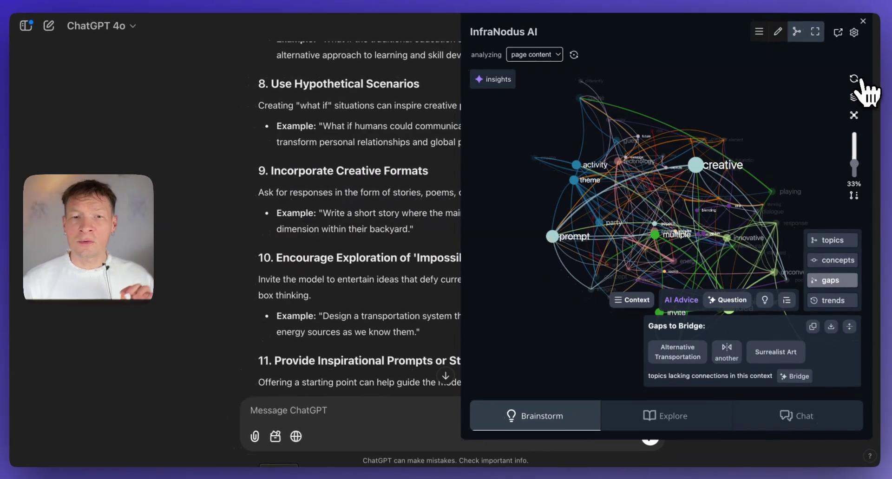
Step: Show main concepts prompt, creative and idea, with diversity rated dispersed at 62%
scroll(379, 297, up, 15)
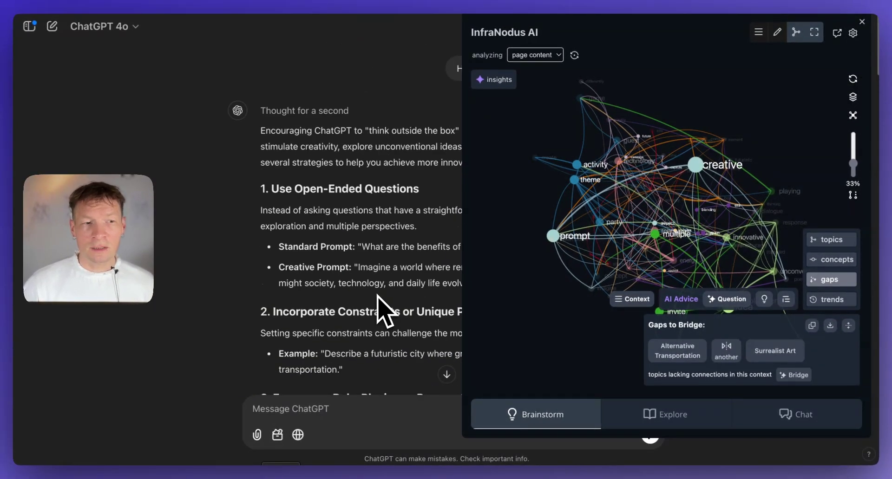
scroll(378, 297, down, 20)
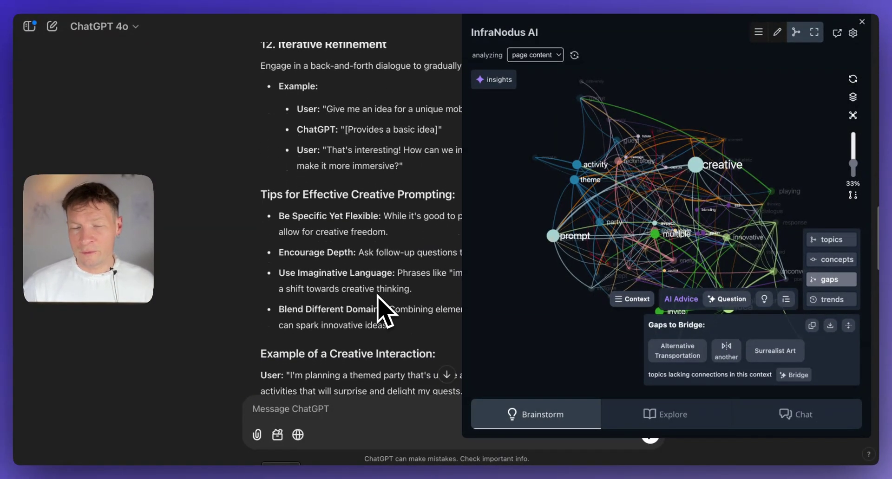
scroll(379, 300, down, 3)
click(836, 261)
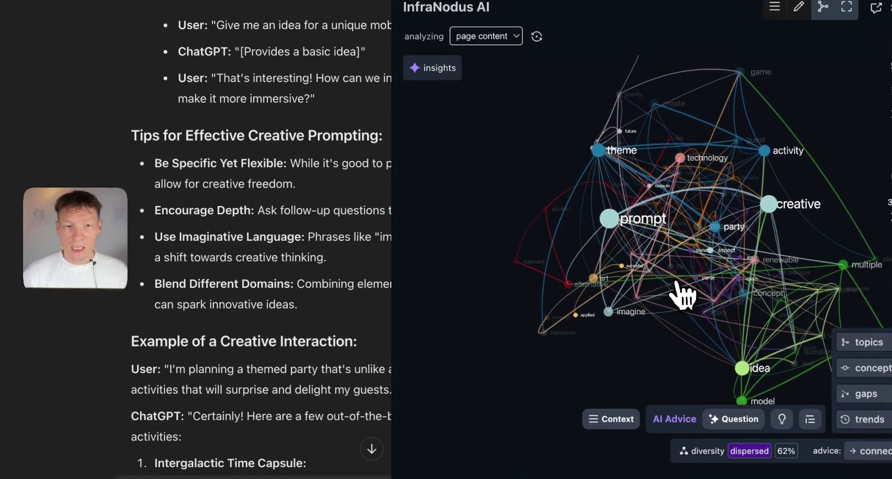
Step: Highlight the creative node's connections, then follow the connect advice to the Alternative Transportation–Surrealist Art gap
click(769, 207)
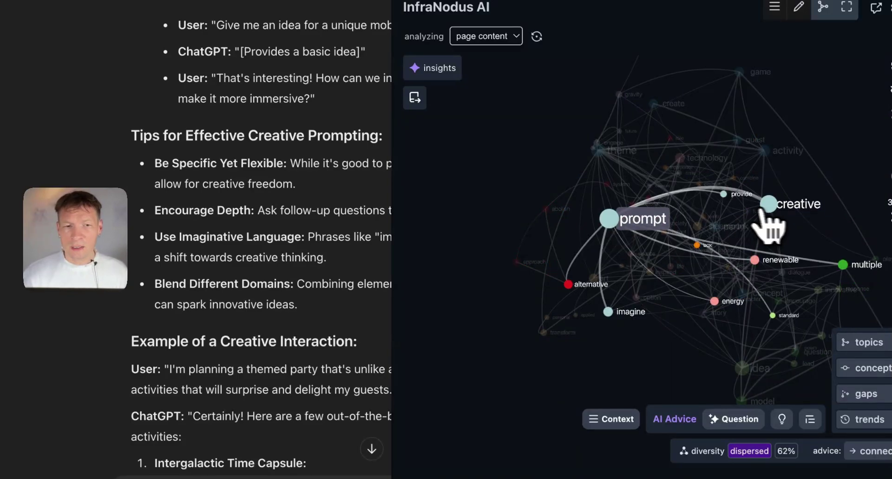
click(622, 225)
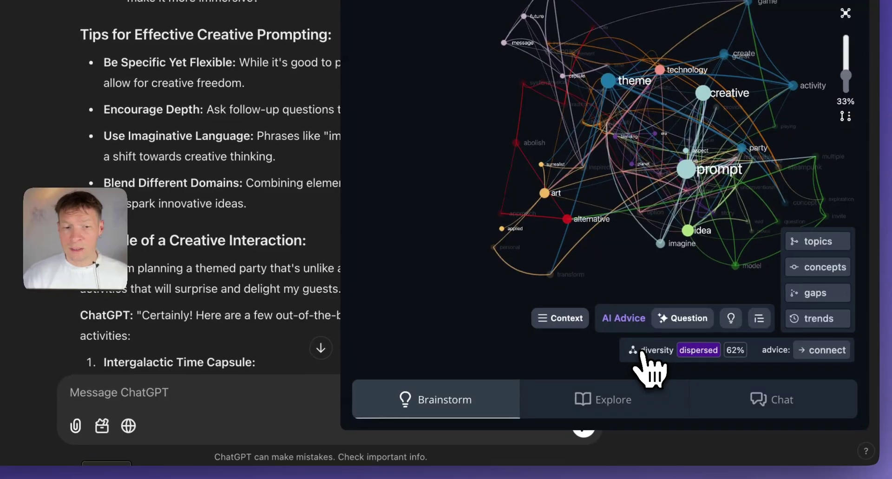
mouse_move(682, 357)
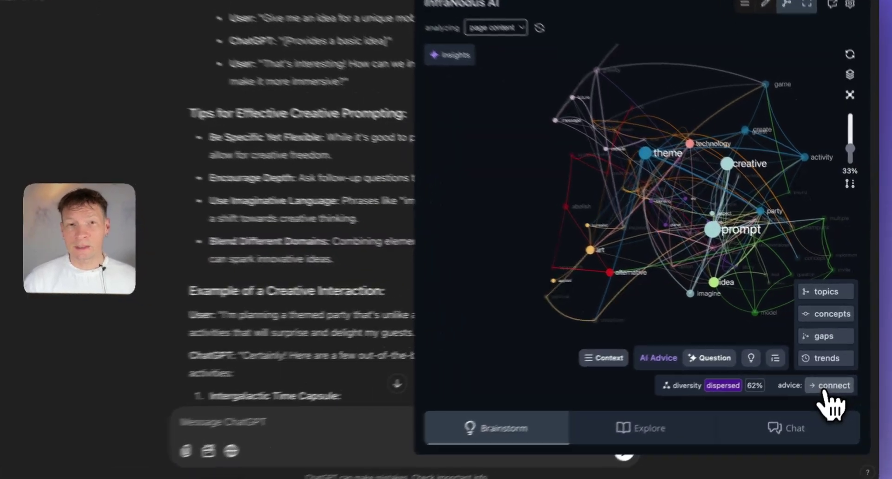
click(832, 377)
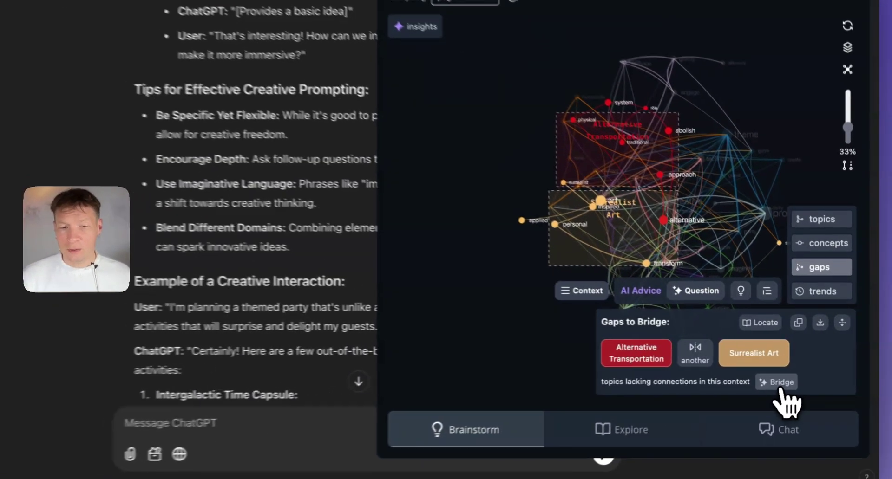
Step: Generate a bridging question about a steampunk-inspired transportation system and send it to ChatGPT
click(795, 376)
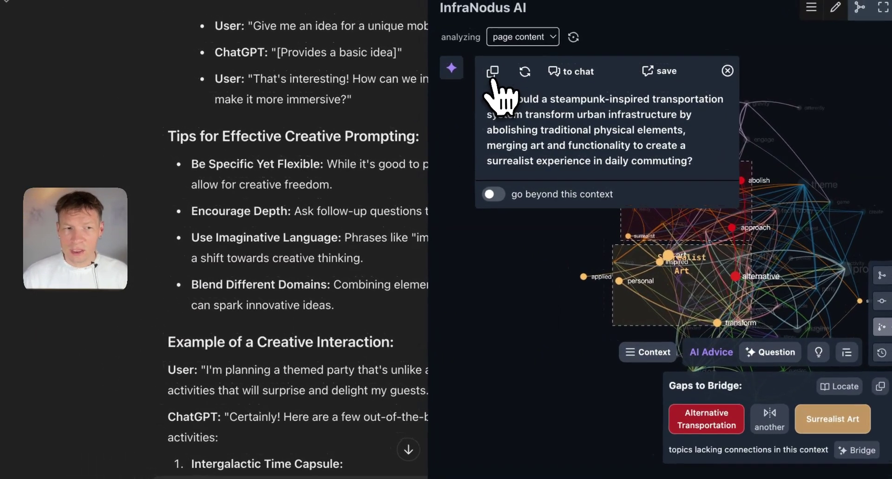
click(404, 7)
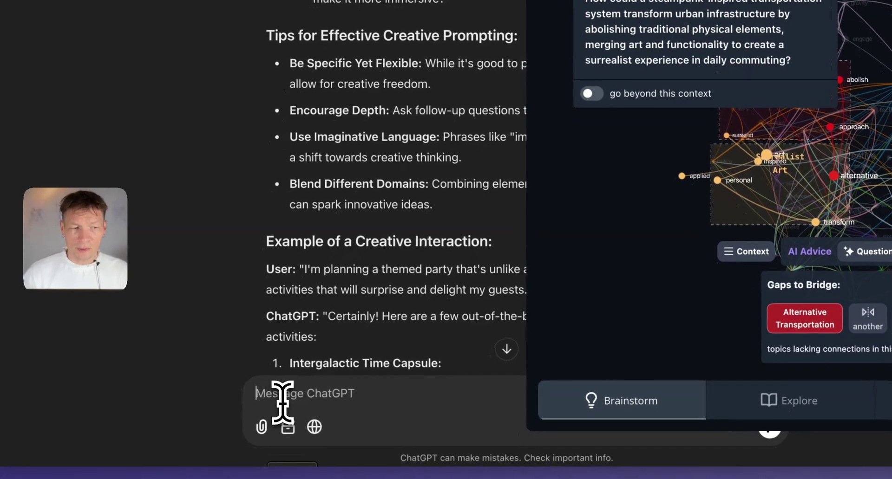
key(ctrl+v)
key(Return)
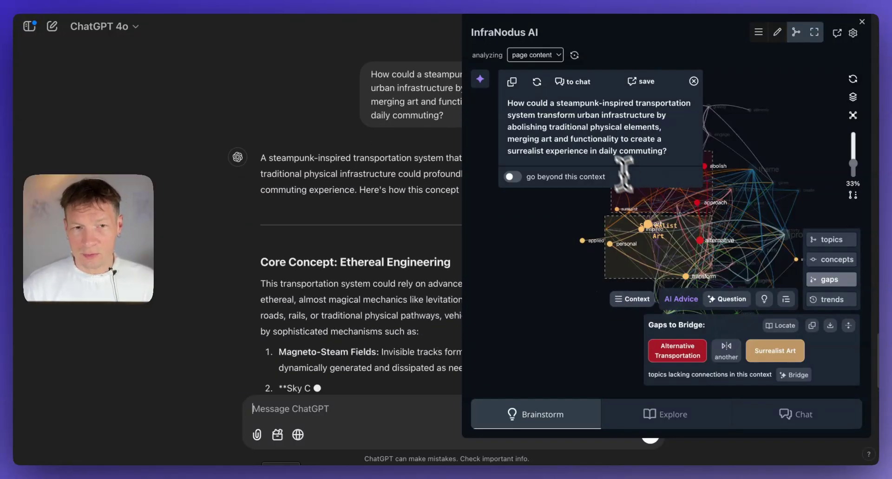
click(693, 82)
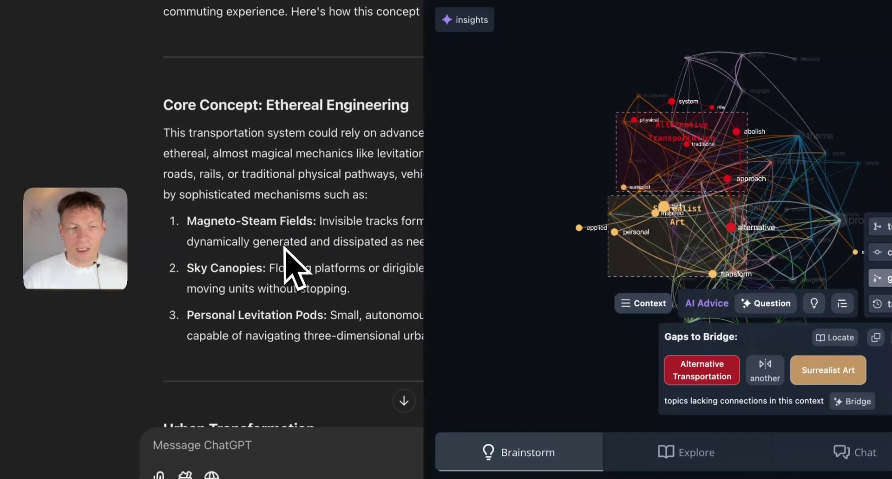
Step: Scroll through ChatGPT's steampunk transportation answer until it finishes generating
scroll(292, 305, down, 6)
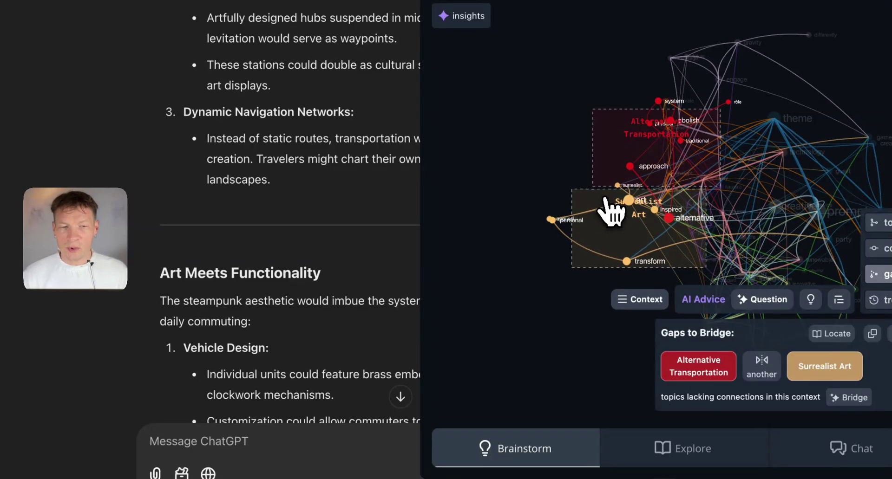
scroll(364, 339, down, 5)
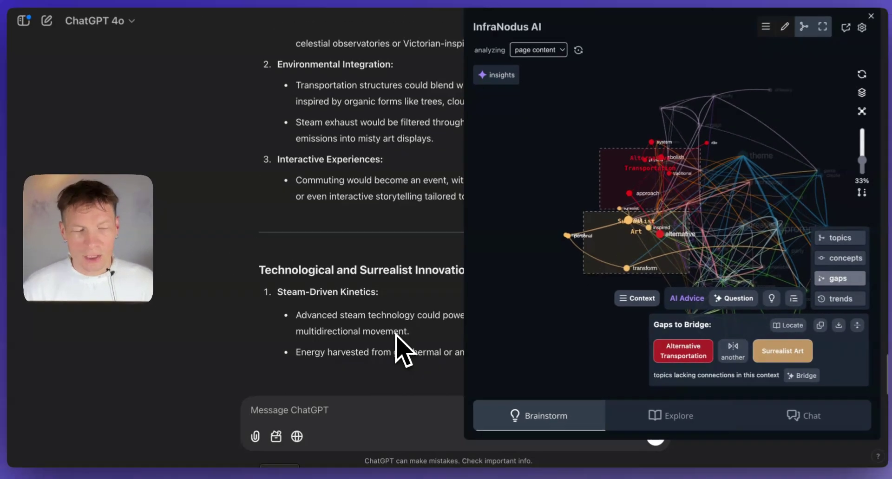
scroll(404, 351, down, 1)
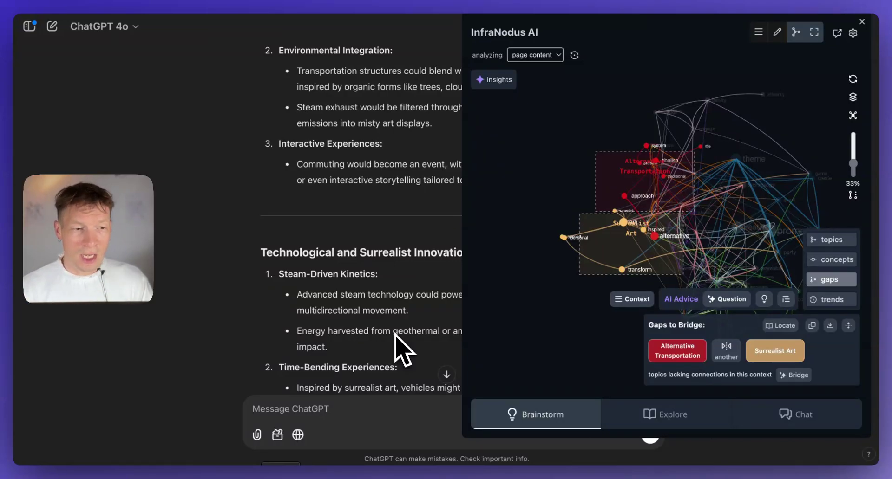
scroll(388, 383, down, 5)
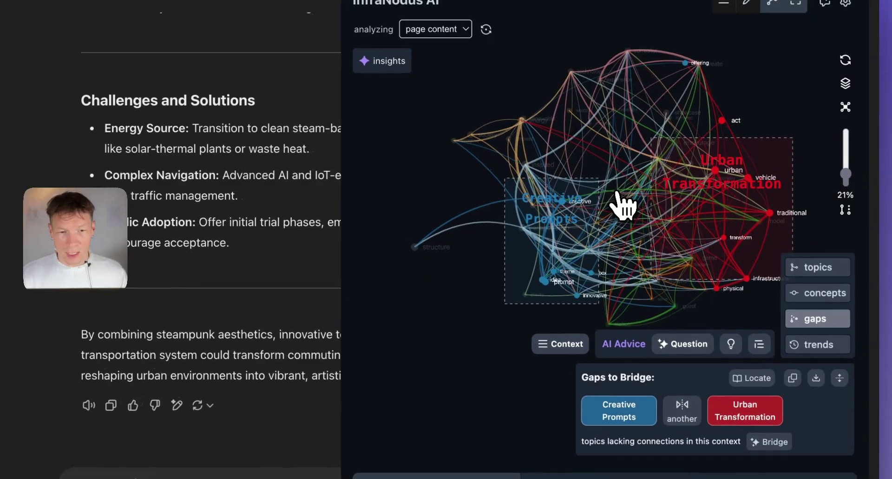
Step: List the main topics and generate an AI question about the 4% feature space hub topic
click(845, 61)
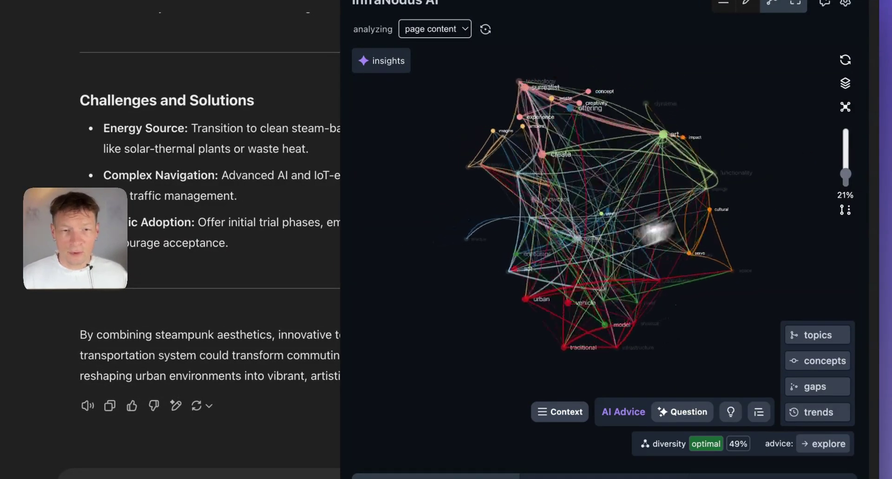
click(817, 338)
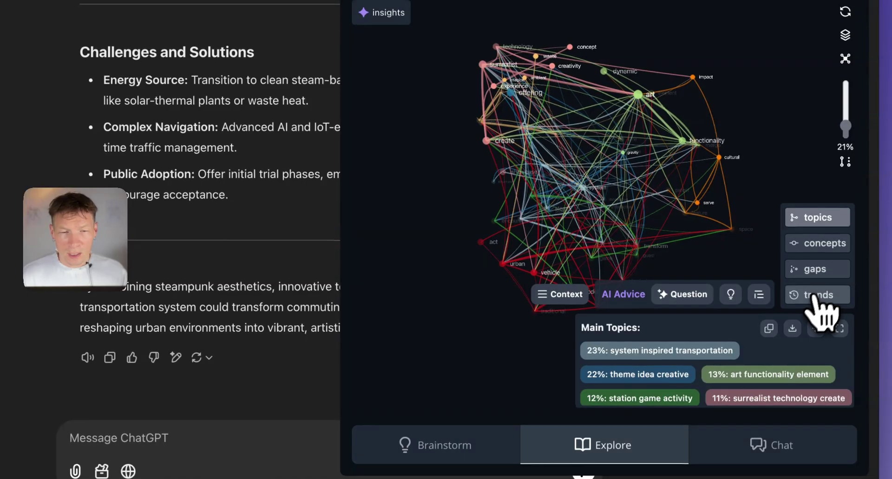
scroll(741, 408, down, 3)
click(631, 401)
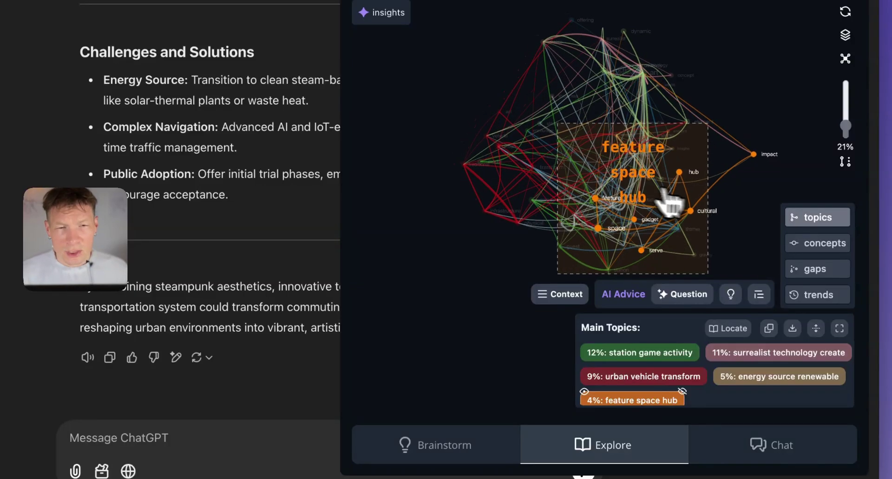
click(683, 294)
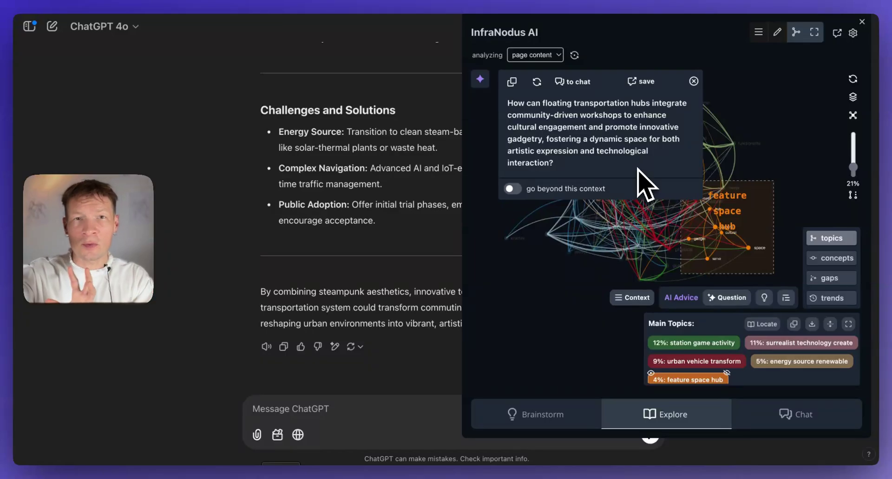
click(694, 81)
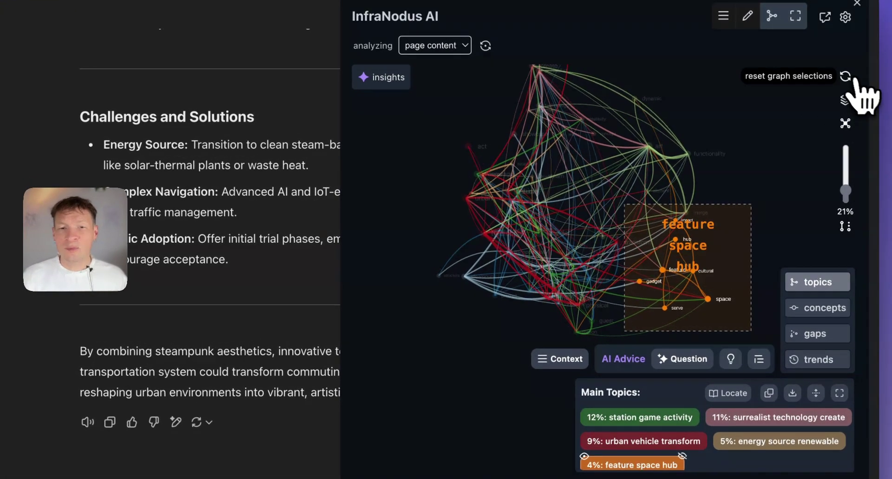
Step: Clear the feature space hub selection to show the whole graph at 49% optimal diversity, then rotate it
click(845, 76)
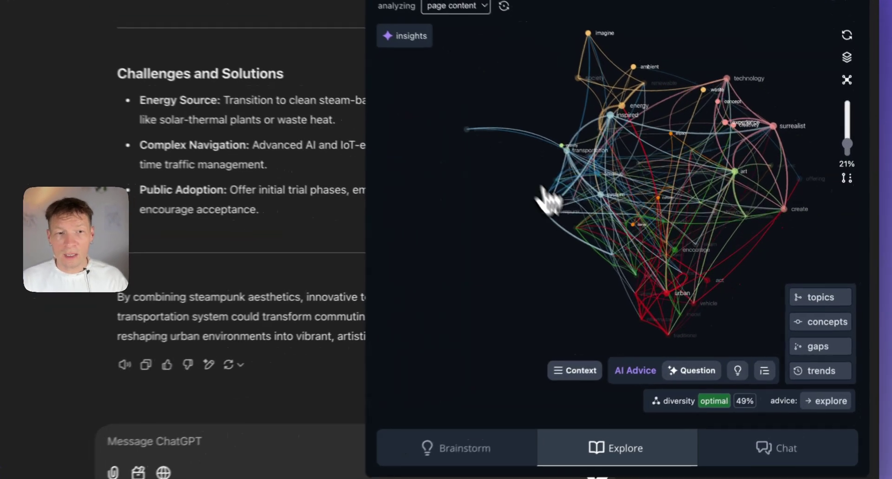
drag(542, 118, 567, 255)
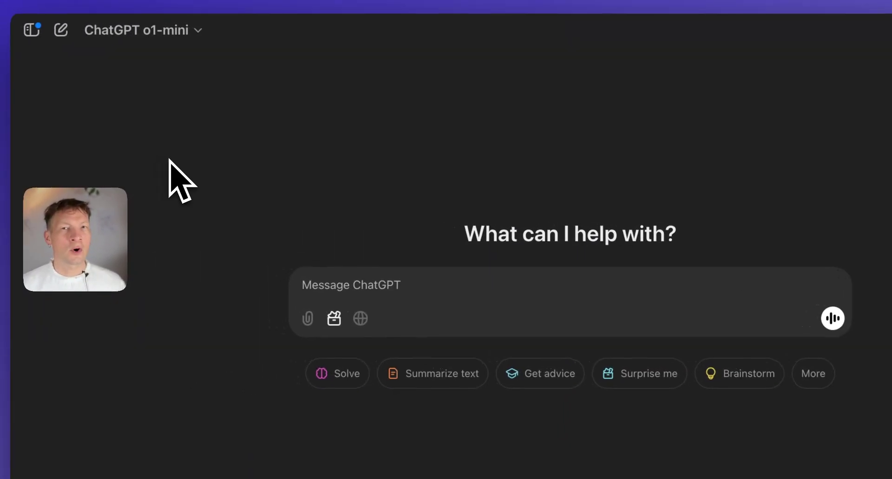
Step: Ask o1-mini how to make ChatGPT think outside the box, then open InfraNodus AI's graph of the answer
click(185, 31)
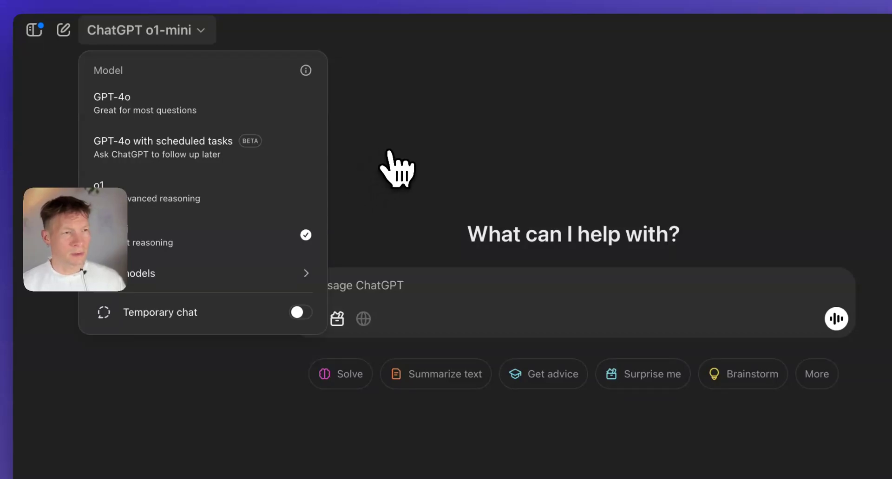
click(486, 154)
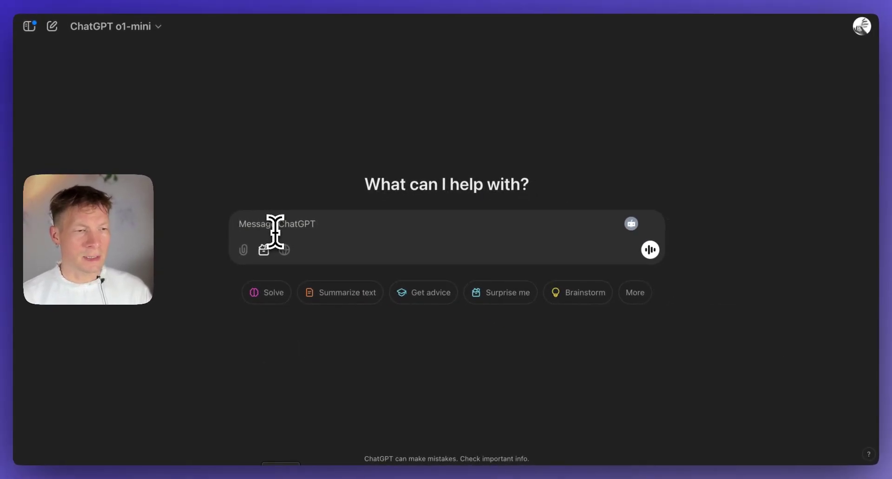
click(275, 231)
text(How to make ChatGPT think outside of the box? Please, provide some methodologies, no e)
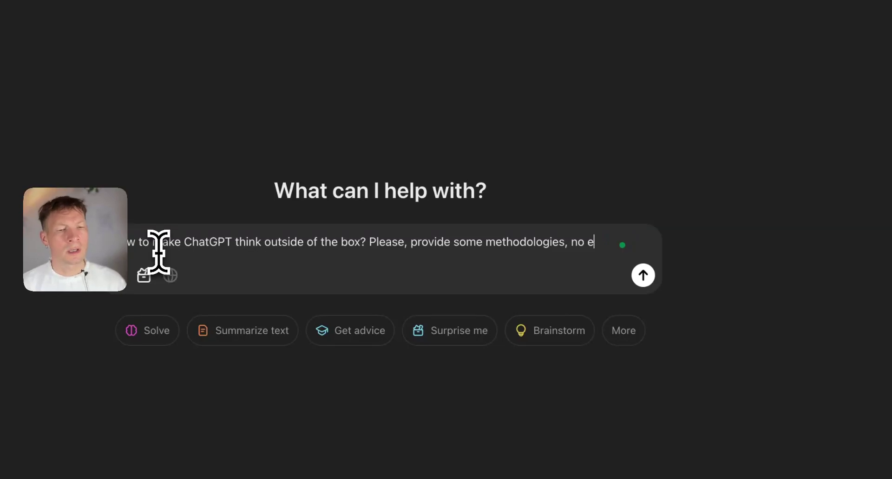
text(xamples.)
key(Return)
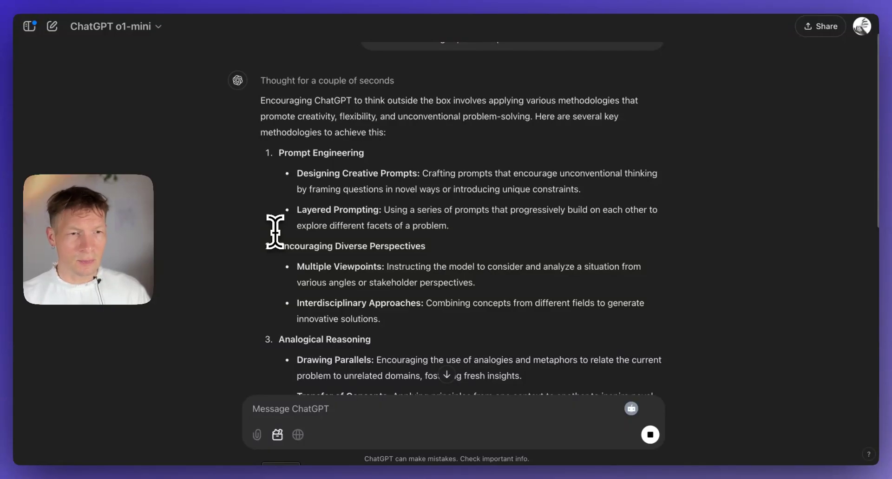
scroll(374, 221, down, 15)
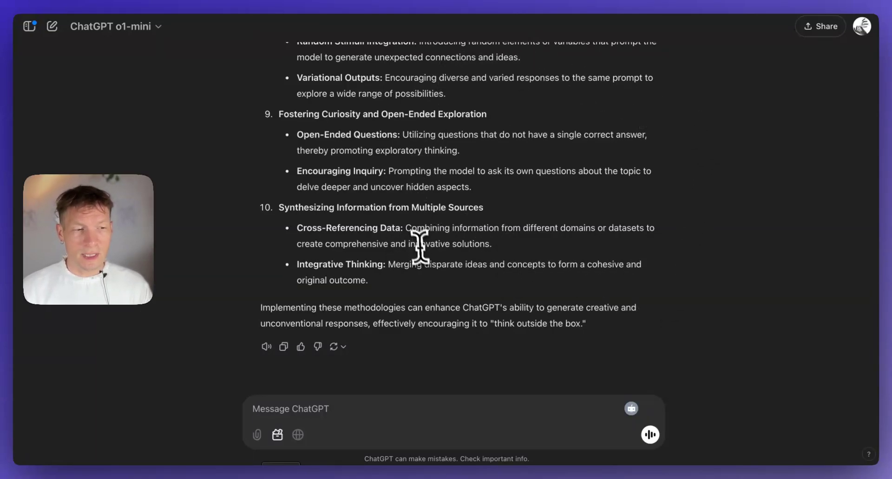
click(727, 10)
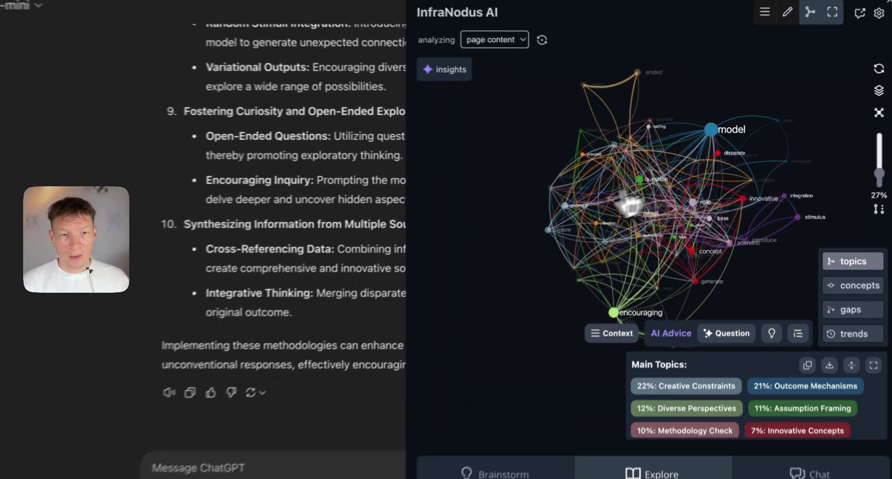
Step: Rotate the concept graph and briefly focus on the model node's connections
drag(629, 204, 627, 304)
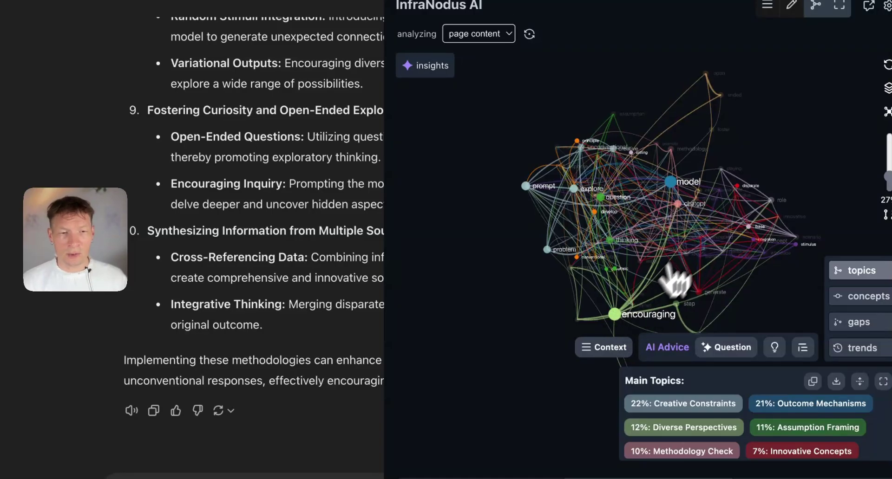
mouse_move(673, 281)
mouse_down()
mouse_move(648, 256)
mouse_move(670, 274)
mouse_up()
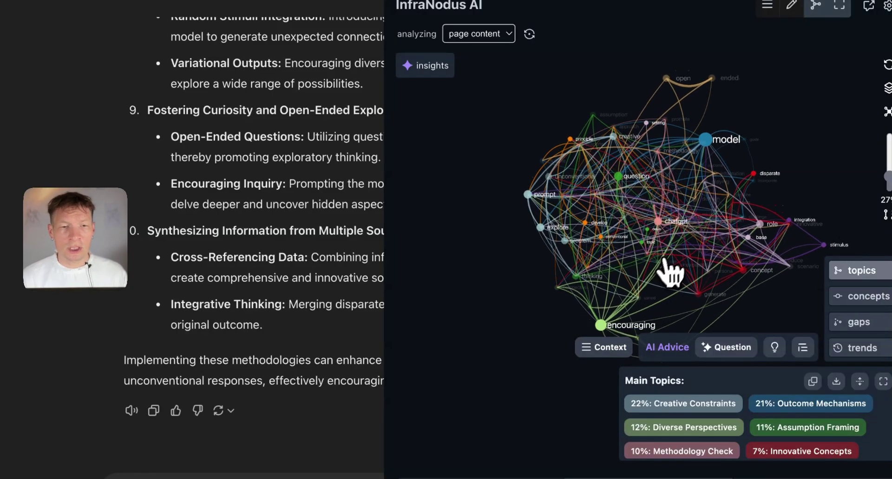
click(705, 144)
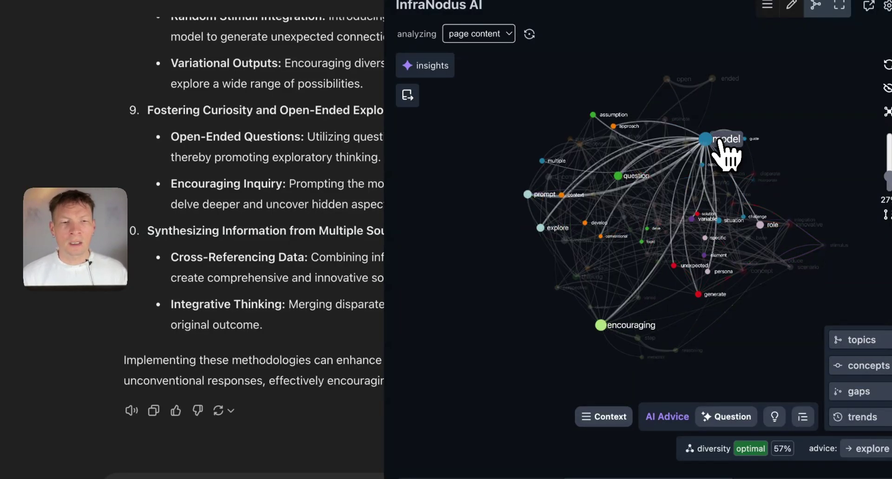
click(724, 153)
Step: Highlight the Creative Constraints topic, then show the Methodology Check–Outcome Mechanisms gap
click(858, 341)
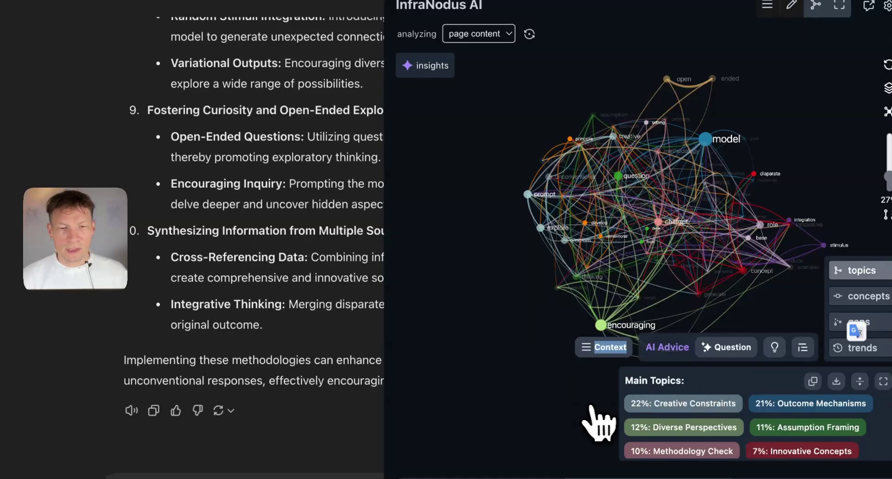
click(687, 405)
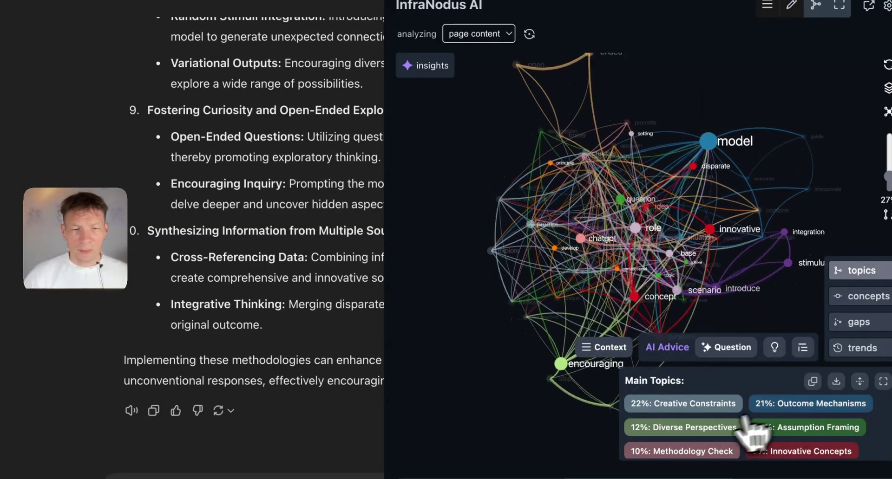
click(881, 274)
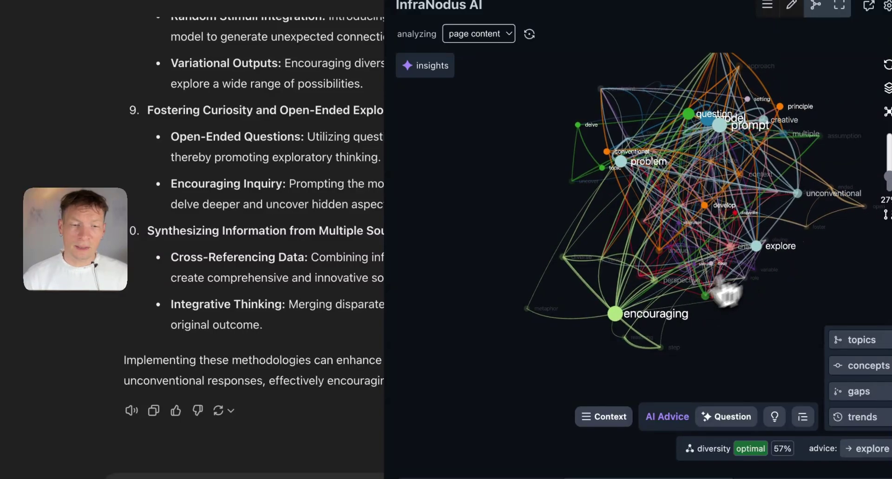
mouse_move(781, 454)
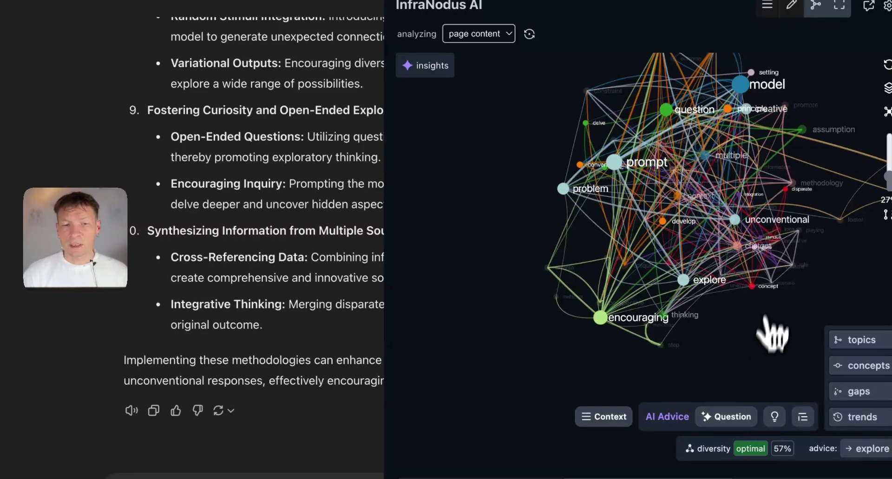
click(869, 450)
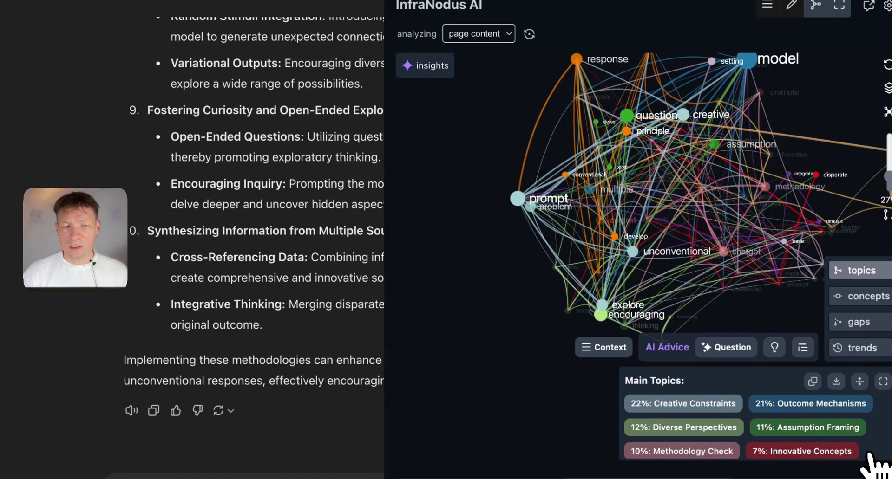
click(729, 411)
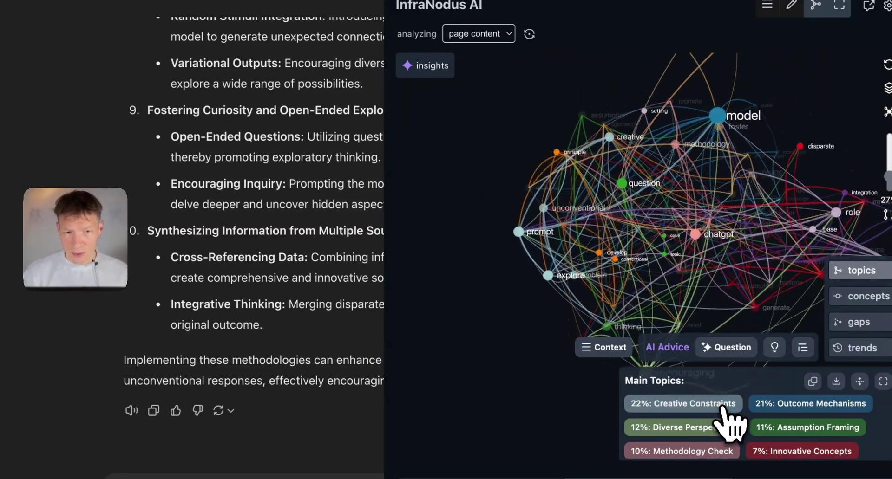
click(858, 323)
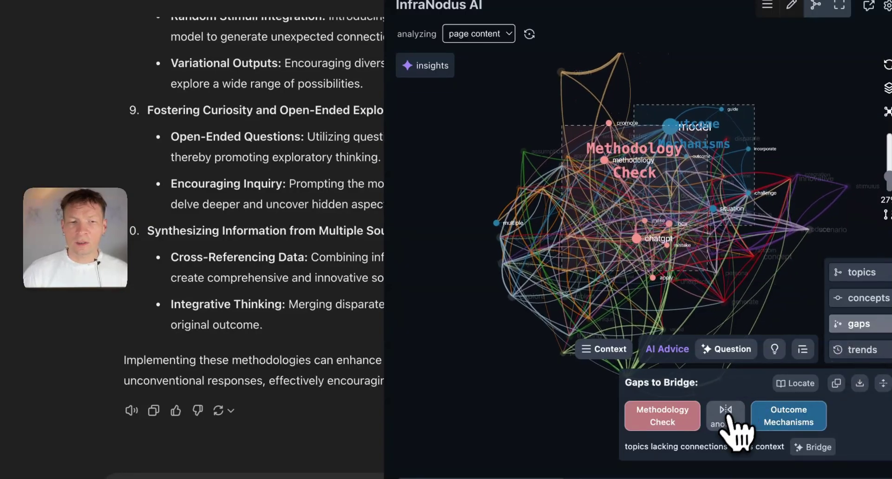
Step: Flip through the suggested topic gaps until Creative Constraints versus Outcome Mechanisms comes up
click(727, 418)
click(727, 419)
click(725, 420)
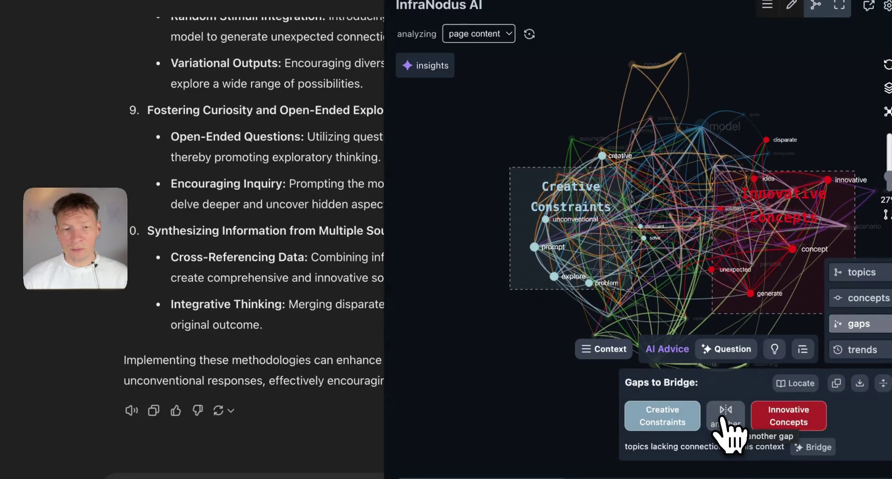
click(724, 419)
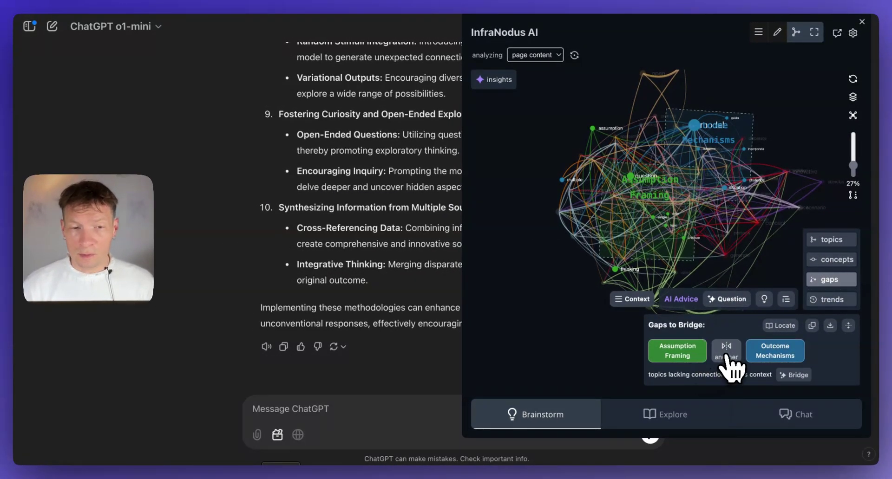
click(726, 352)
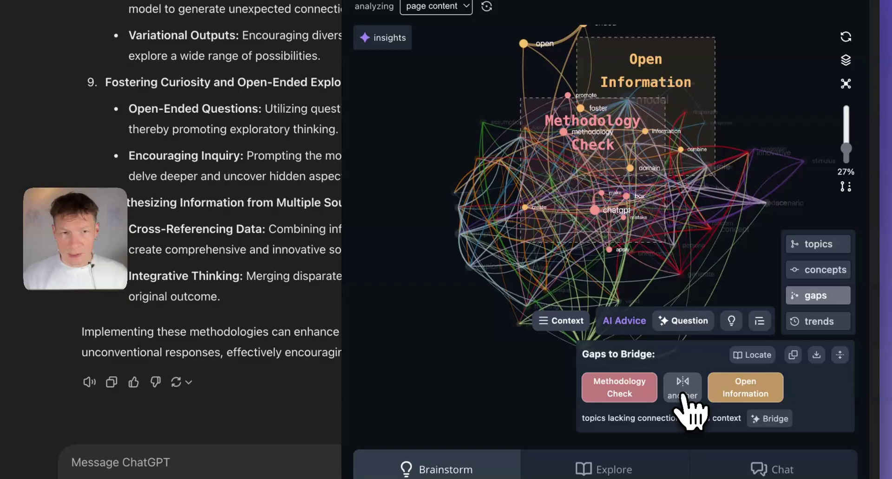
click(682, 395)
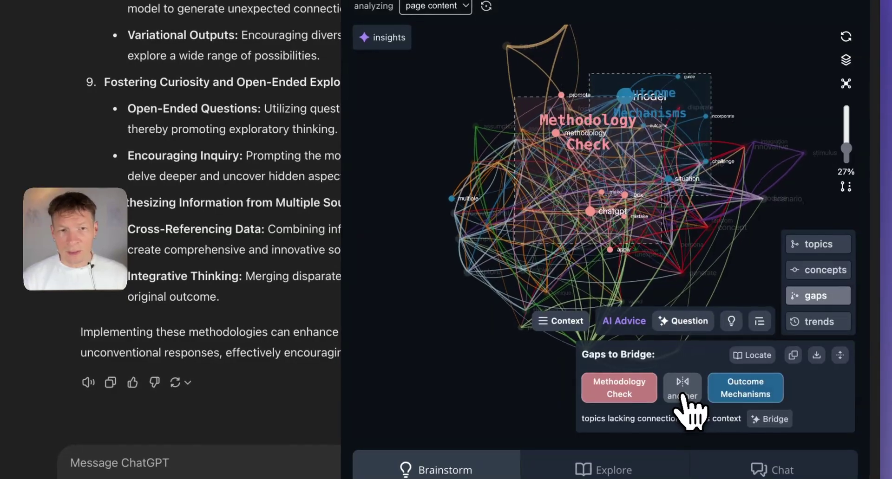
click(682, 395)
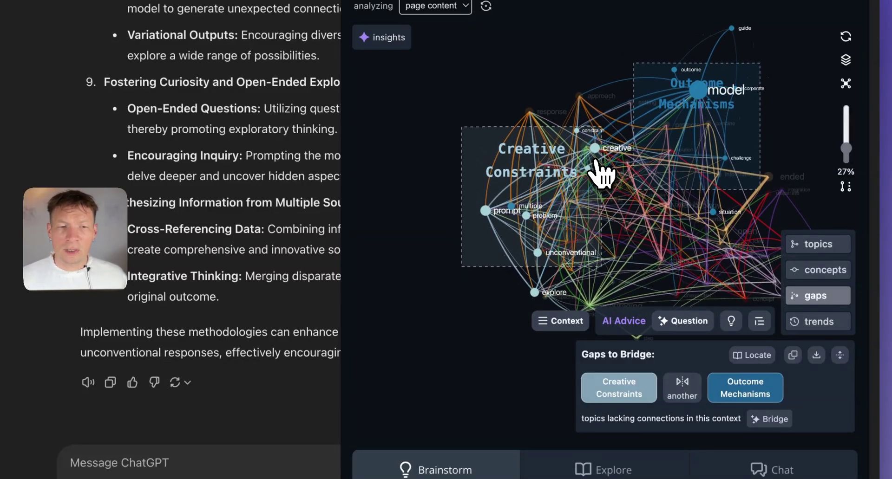
Step: Review the gap's context summary, then generate a question about constrained feedback mechanisms guiding problem decomposition
click(580, 324)
scroll(493, 135, down, 6)
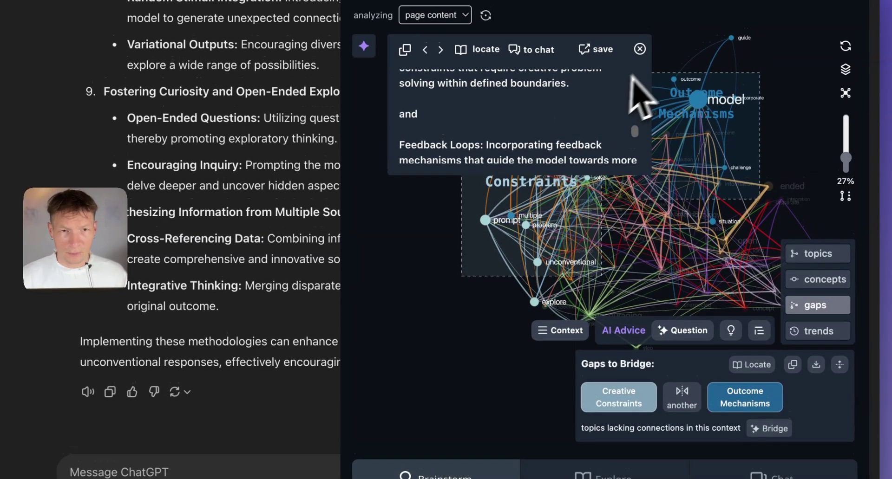
click(640, 39)
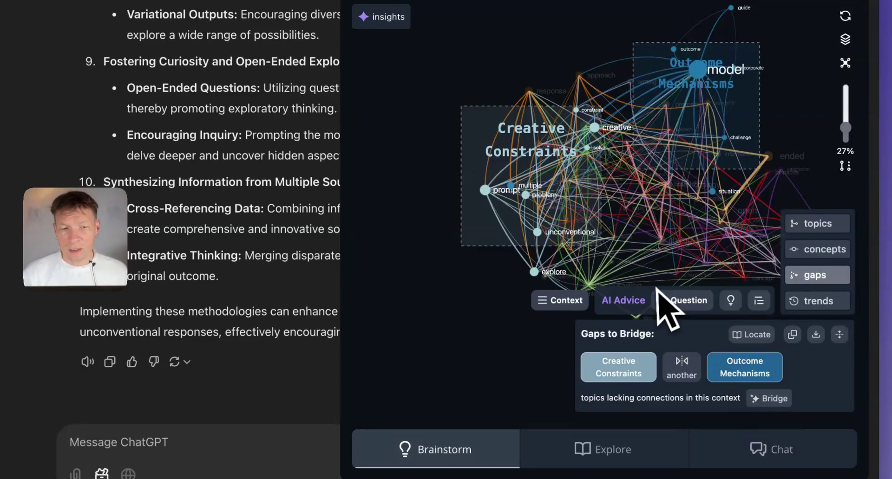
click(692, 302)
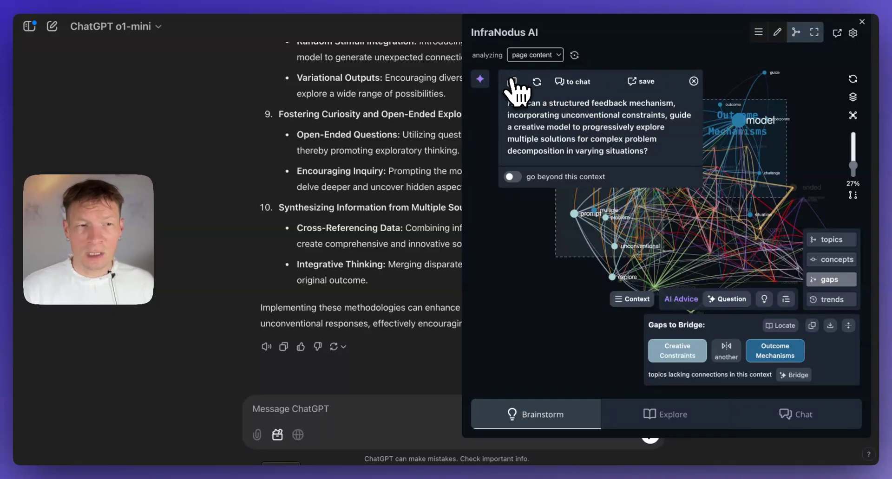
Step: Paste the feedback-mechanism question into ChatGPT, send it, and scroll through the answer
click(306, 404)
text(How can a structured feedback mechanism, incorporating unconventional constraints, guide a creative model to progressively explore multiple solutions for complex problem decomposition in varying situations?)
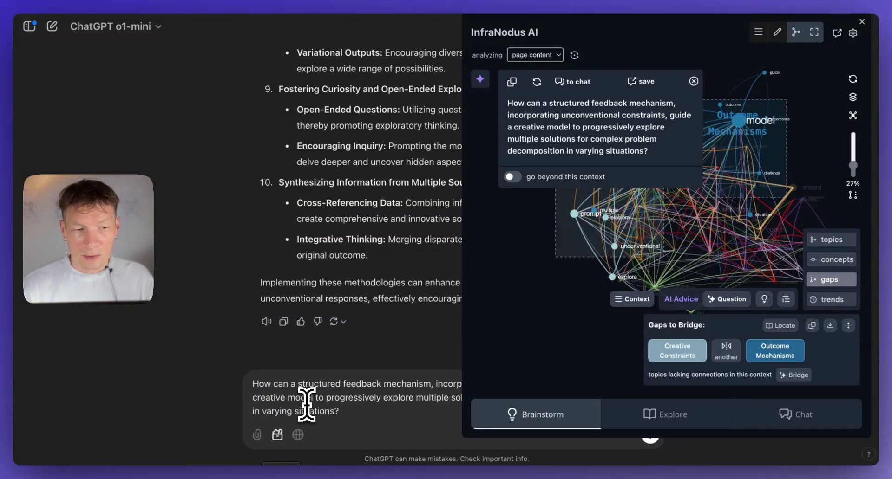
key(Return)
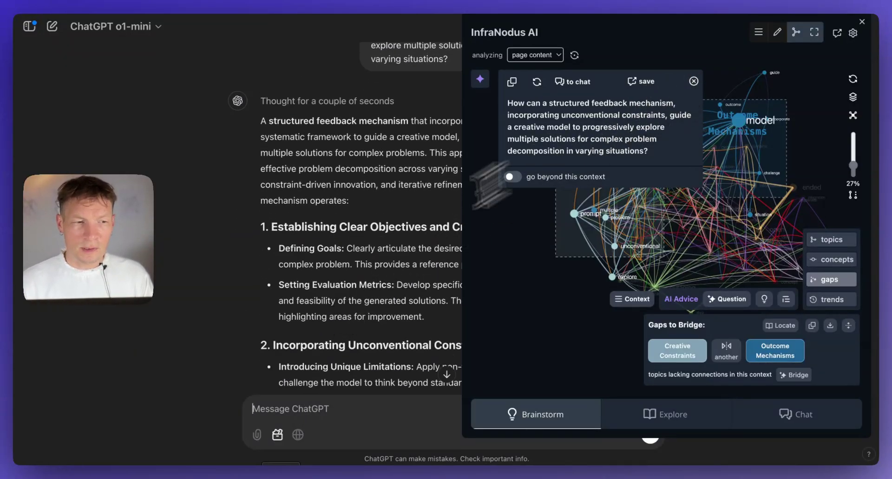
scroll(299, 311, down, 15)
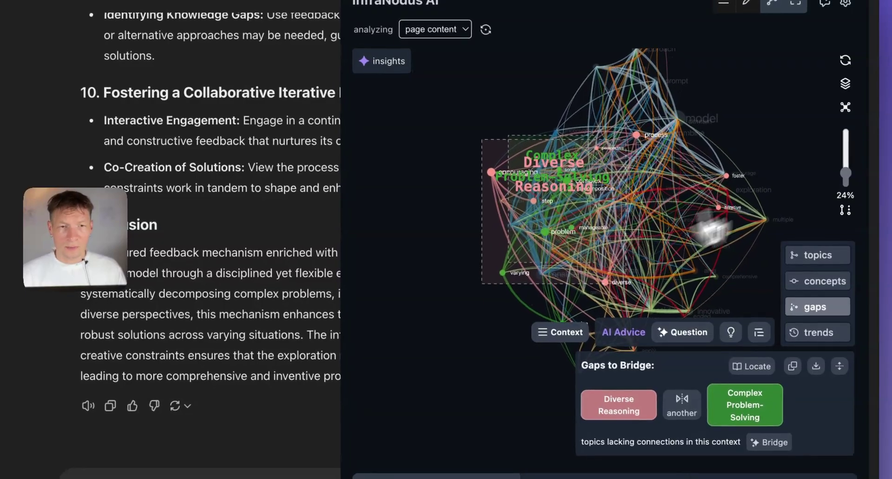
Step: Clear the gap selection, return to the full concept graph, and rotate it rightward
click(845, 60)
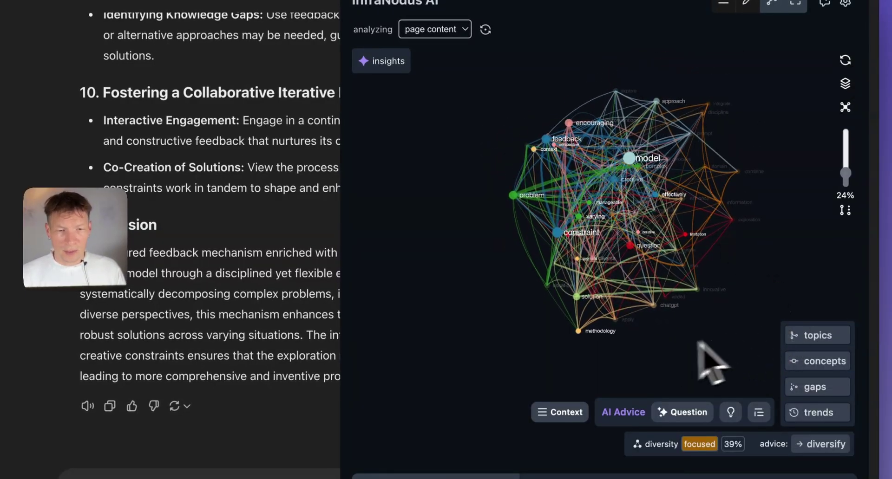
mouse_move(691, 405)
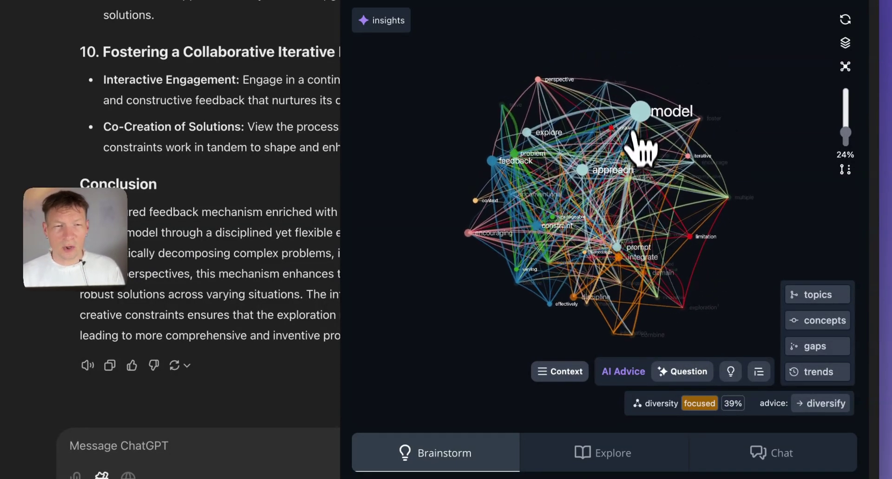
double_click(641, 115)
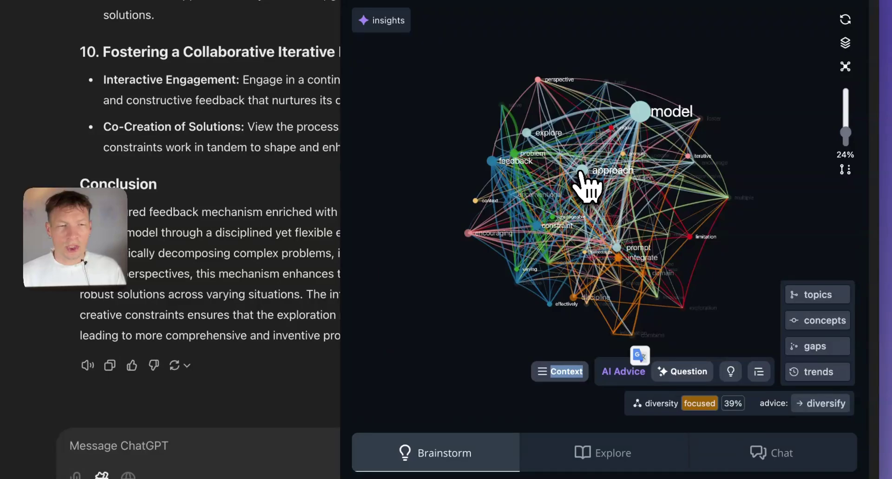
drag(507, 257, 613, 235)
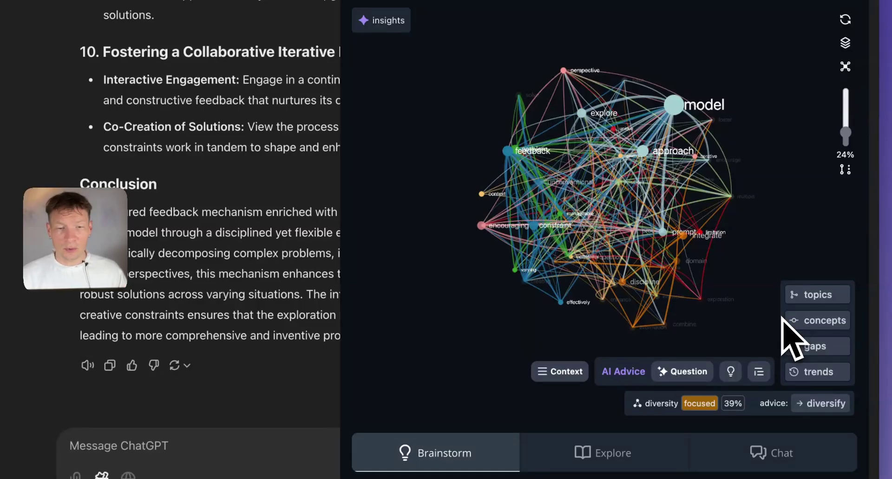
Step: Cycle the updated graph's gaps to Contextual Creativity and Open Exploration, then reset the graph
click(822, 350)
click(681, 366)
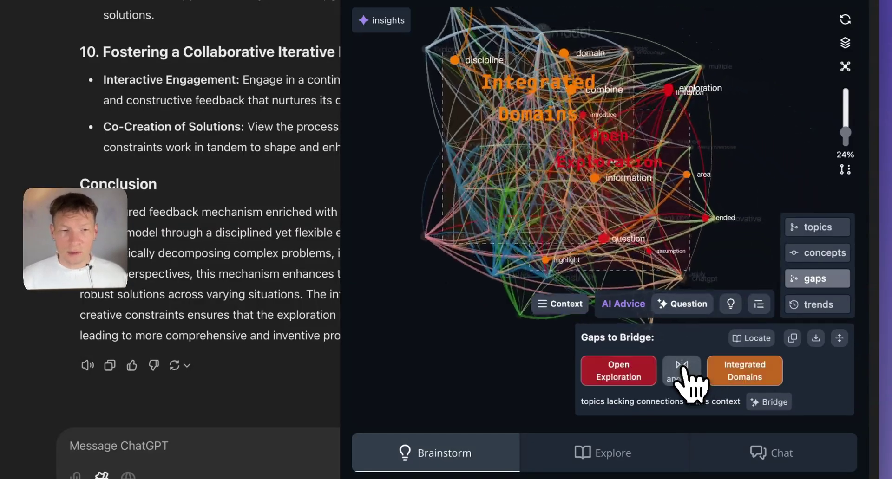
click(681, 367)
click(681, 366)
click(681, 367)
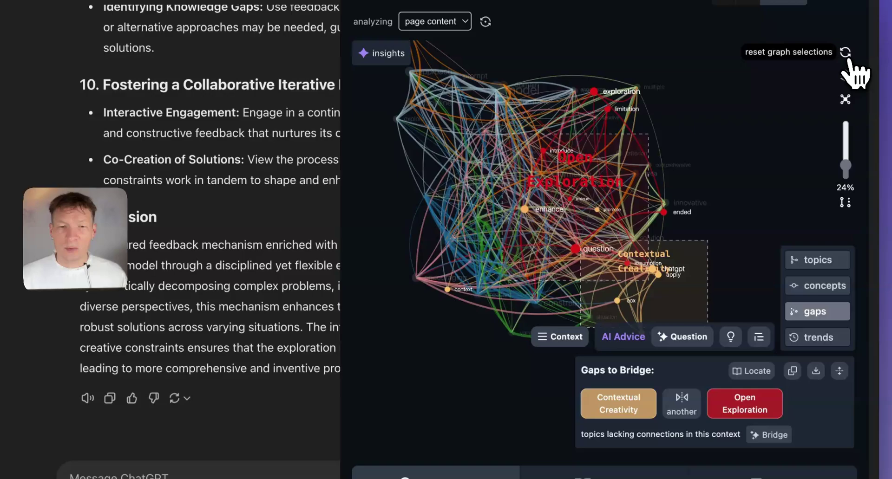
click(845, 19)
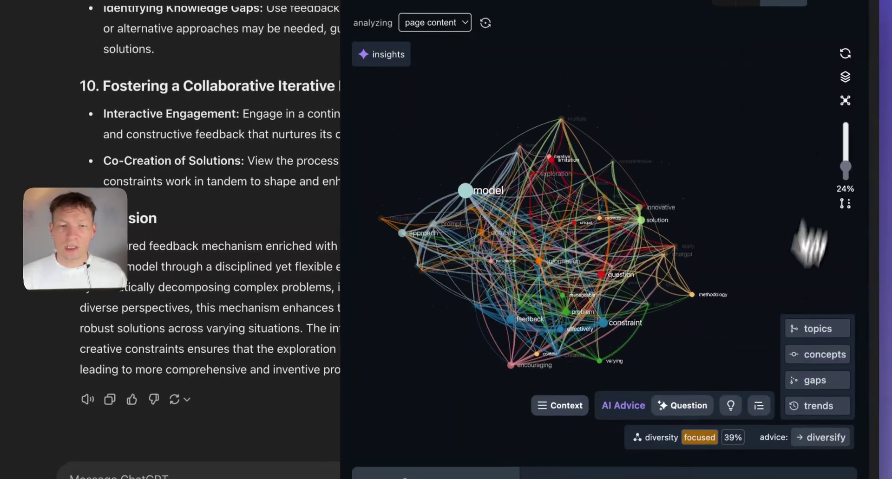
Step: Re-analyse the page with the new answer and highlight the Creative Methodology topic cluster
click(817, 330)
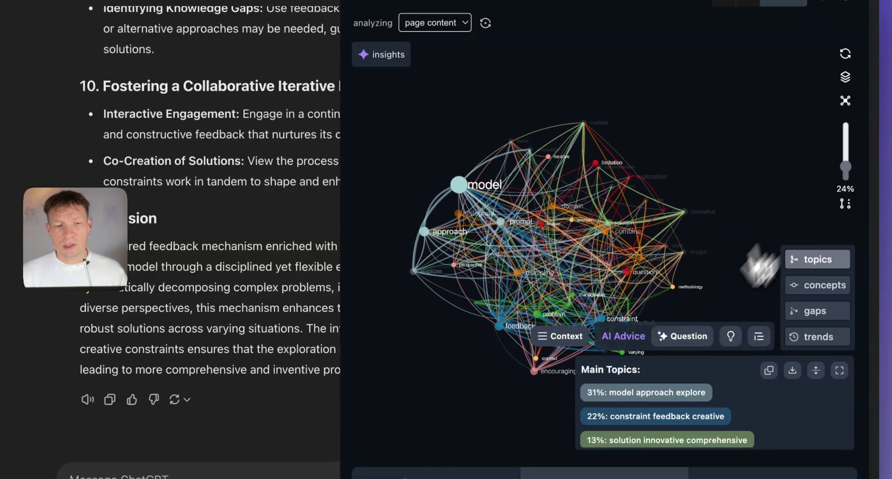
mouse_move(643, 392)
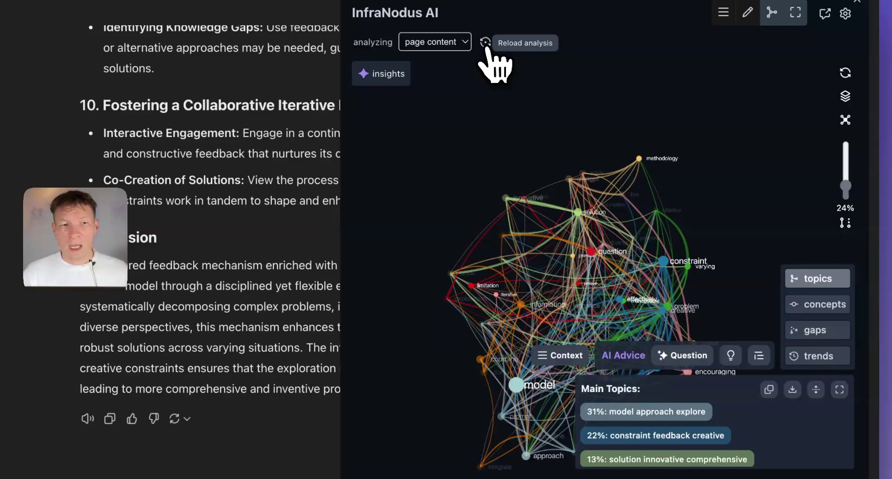
click(485, 3)
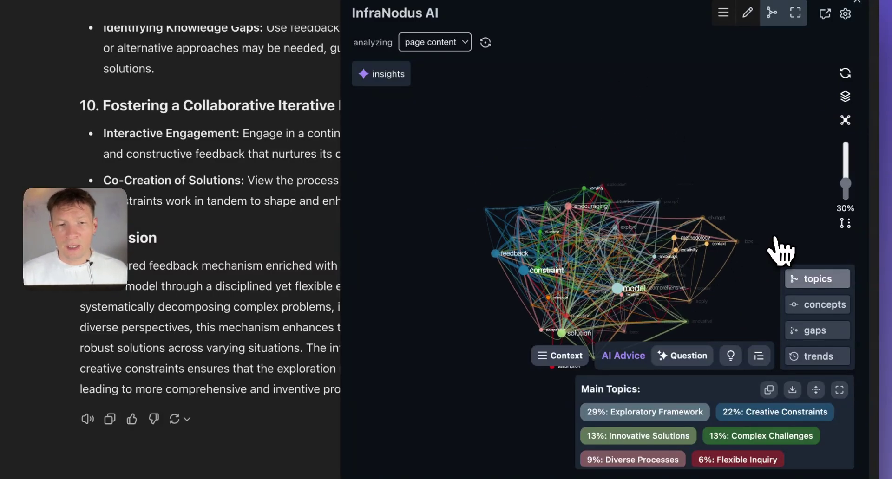
click(736, 289)
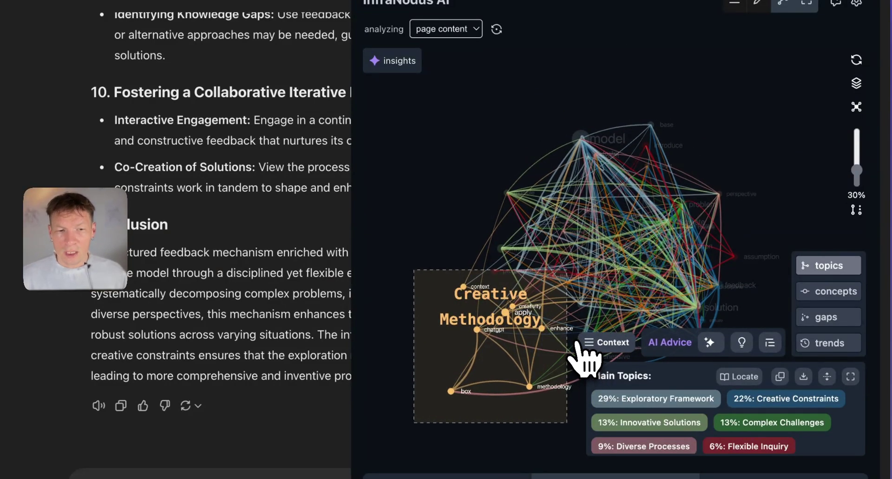
Step: Read the Creative Methodology context, then generate and send a question on integrating diverse methodologies
click(599, 346)
scroll(520, 153, down, 3)
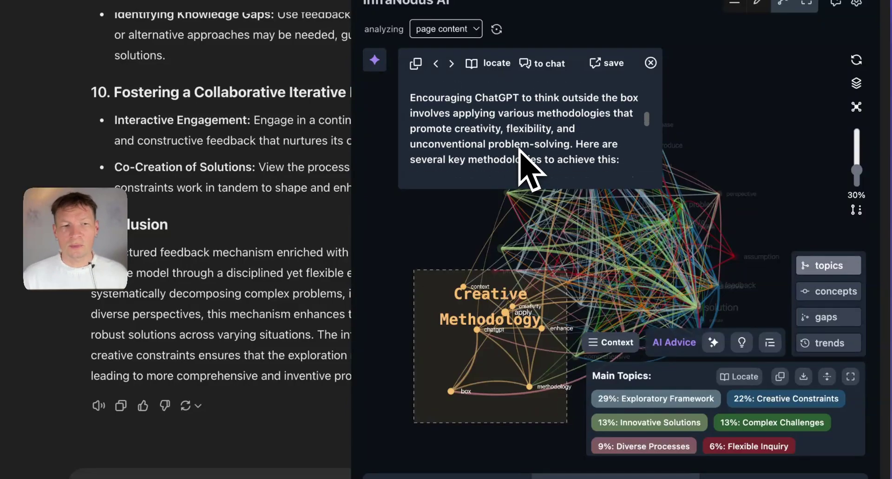
scroll(525, 158, down, 5)
click(651, 63)
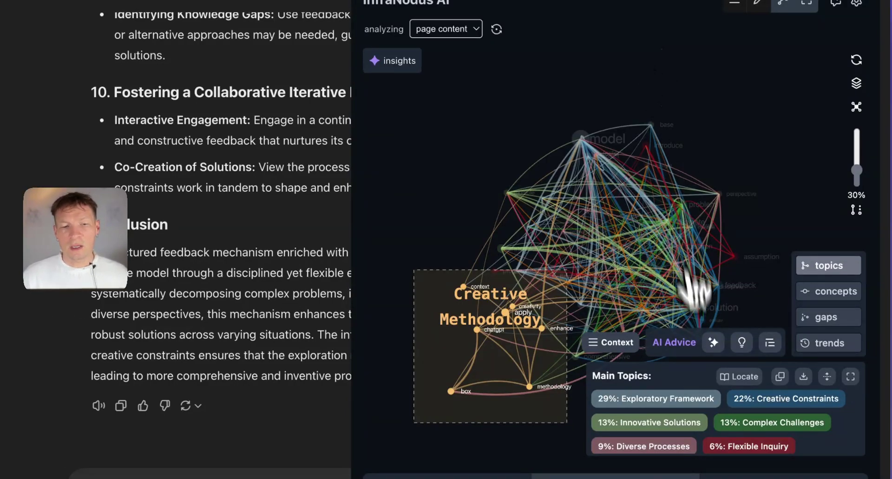
click(701, 344)
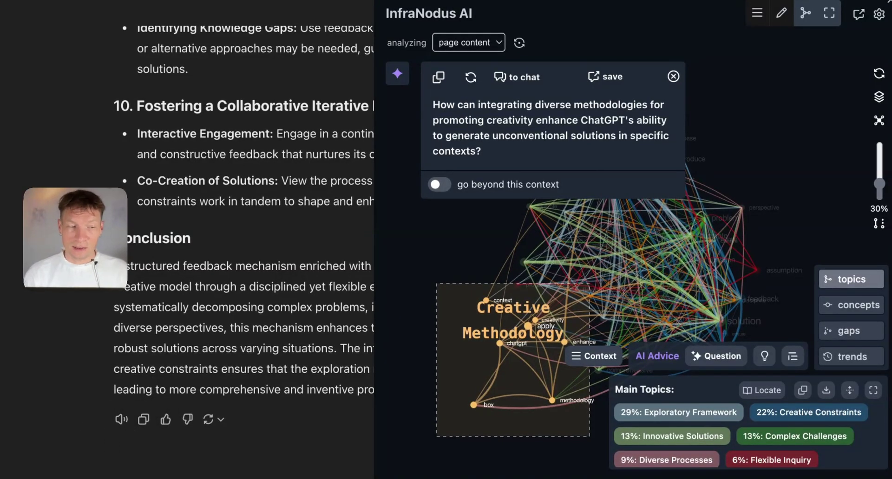
key(Return)
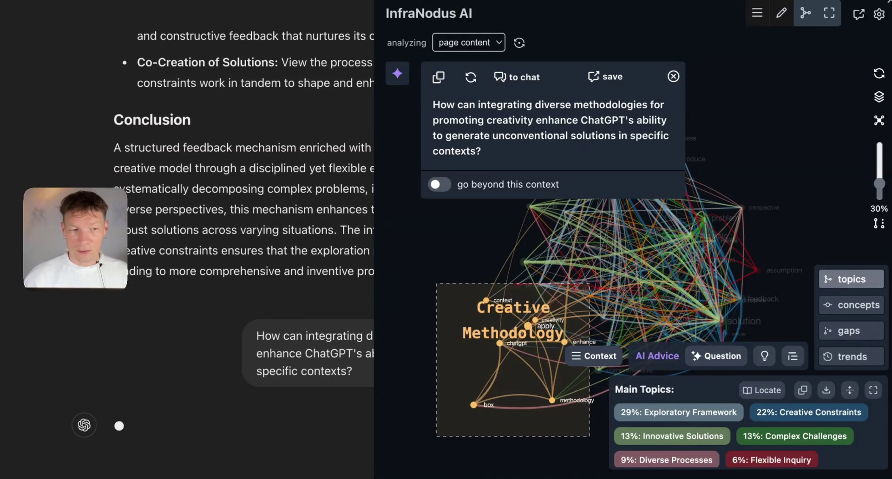
Step: Shrink the panel to read ChatGPT's reply, close the question, and re-analyze the page
click(830, 16)
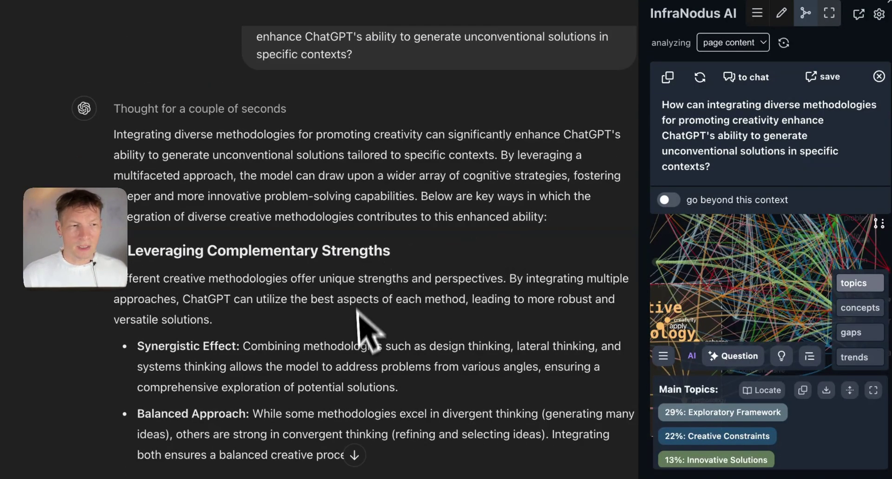
scroll(249, 364, down, 7)
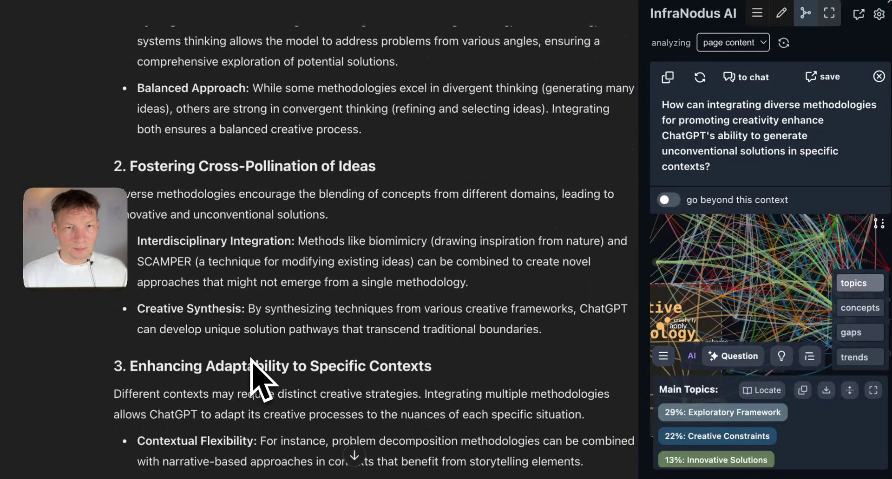
click(879, 76)
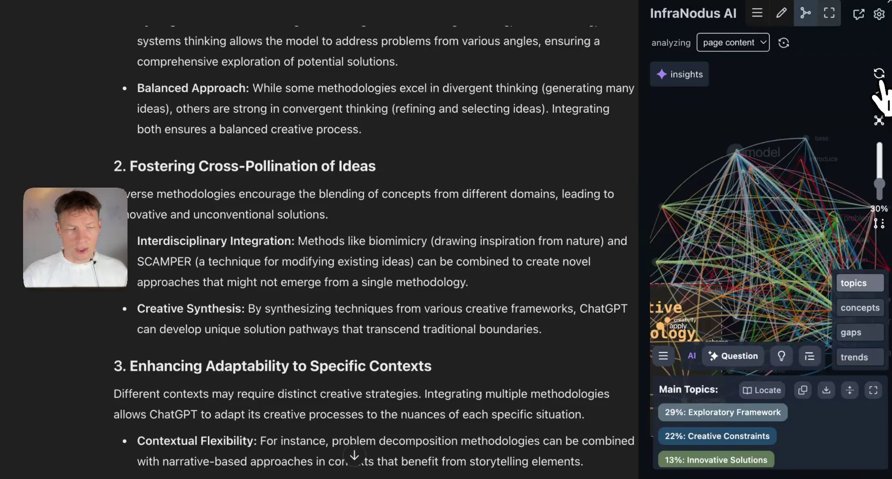
click(879, 74)
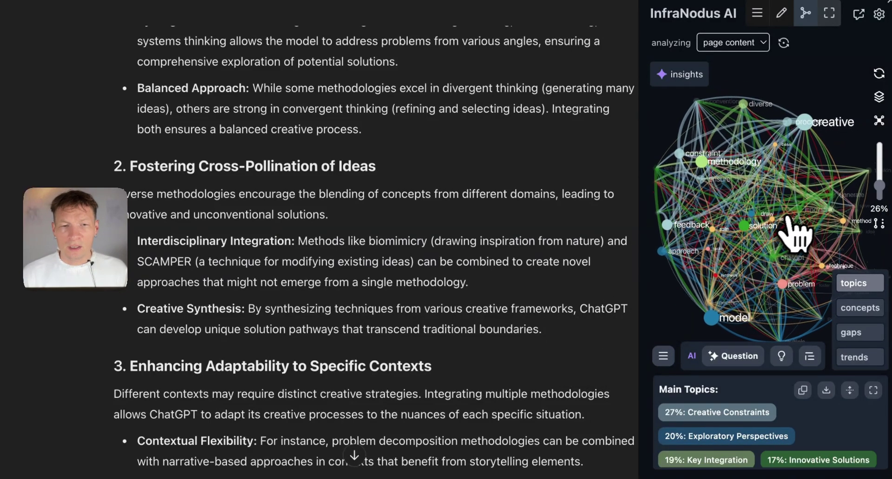
Step: Hide the main topics list and rotate the updated graph in 3-D
click(863, 281)
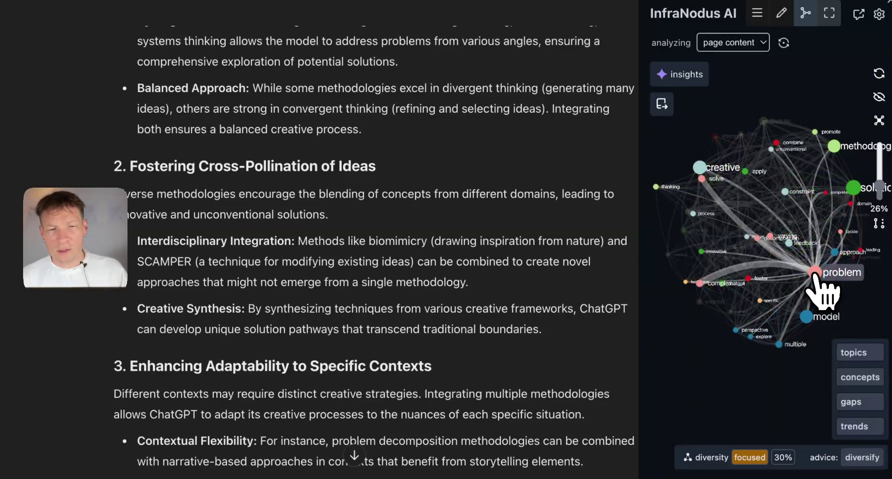
drag(807, 299, 725, 362)
drag(753, 286, 732, 280)
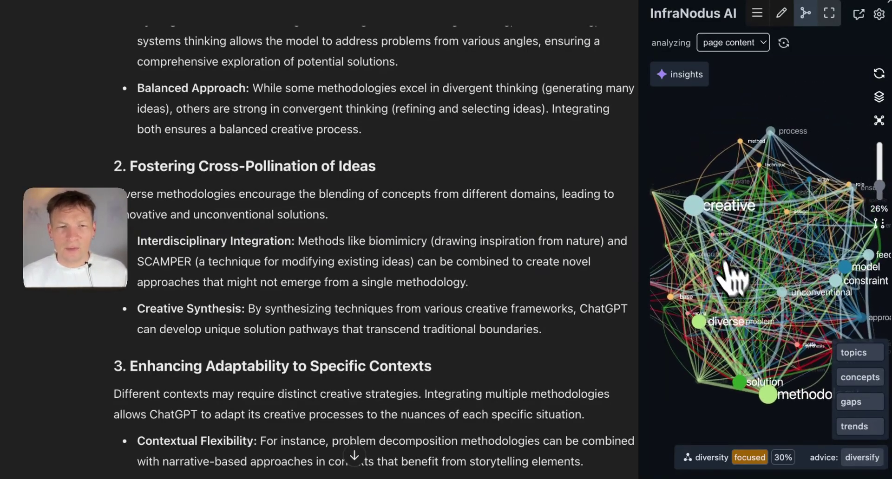
drag(701, 225, 741, 248)
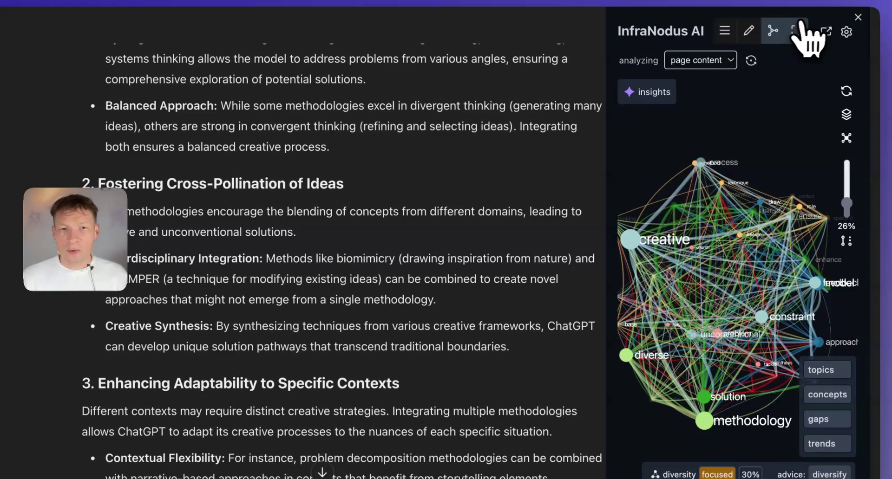
Step: Enlarge and rotate the graph, focus the methodology node, and preview the Iterative Exploration topic
click(814, 32)
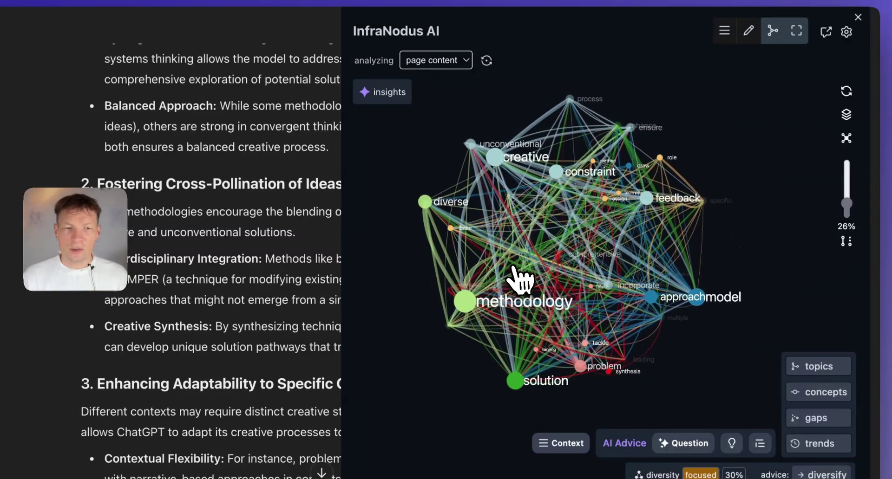
drag(520, 279, 739, 302)
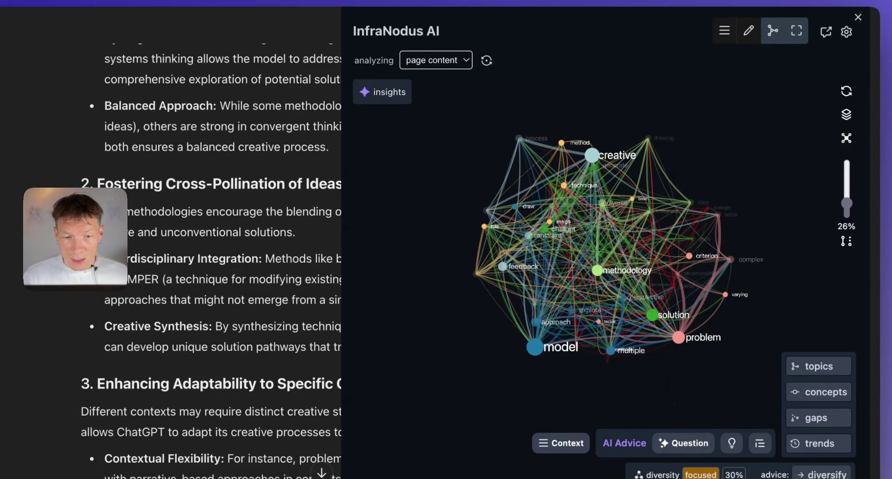
click(597, 271)
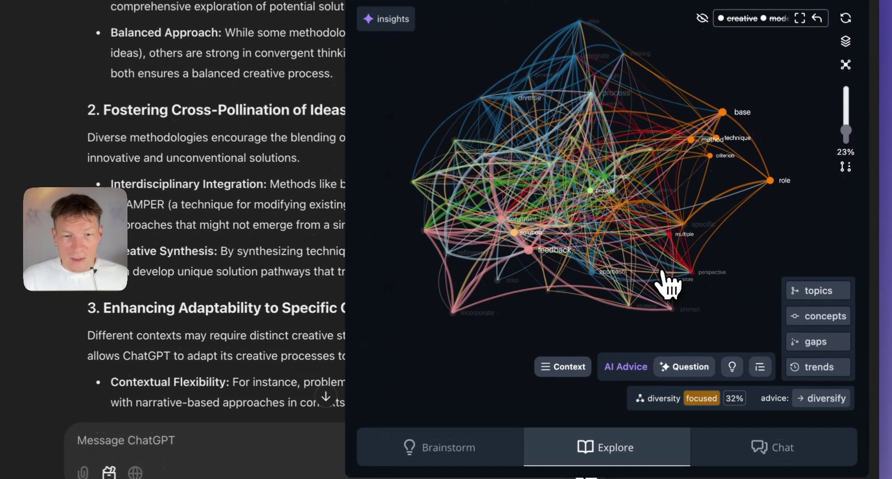
click(831, 292)
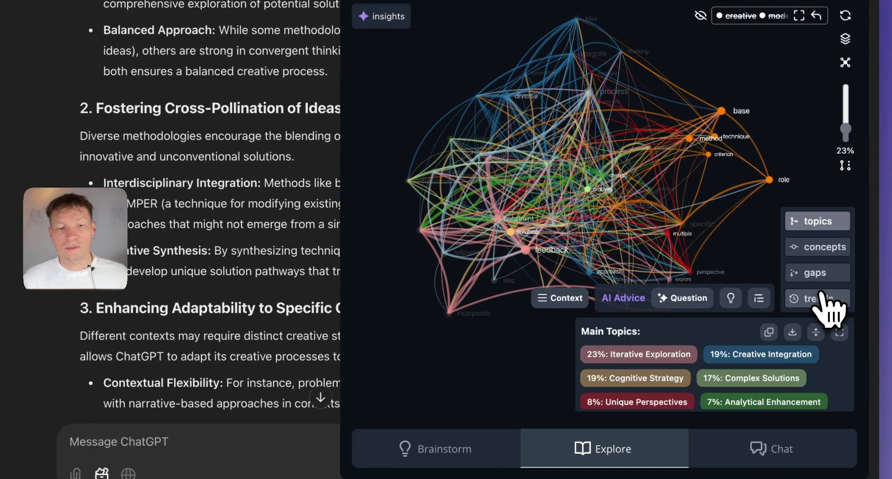
click(641, 360)
click(640, 361)
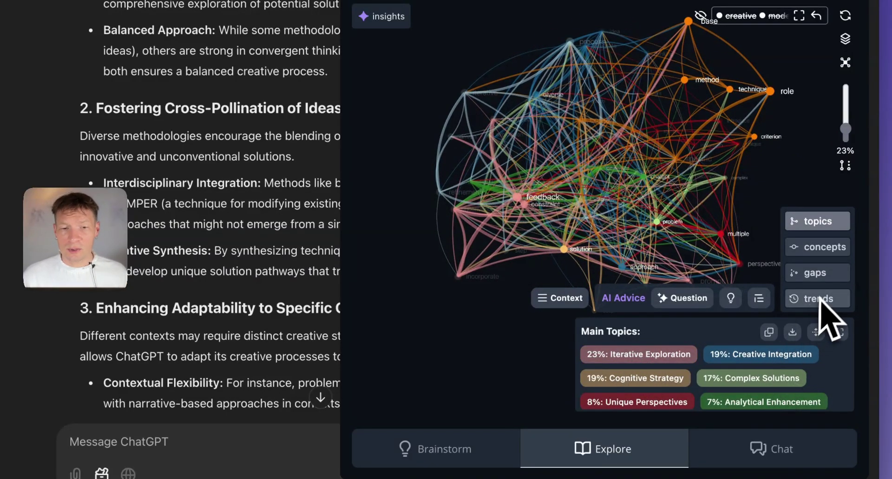
Step: Cycle through the gaps, past Cognitive Strategy, to Iterative Exploration versus Unique Perspectives
click(818, 275)
click(680, 365)
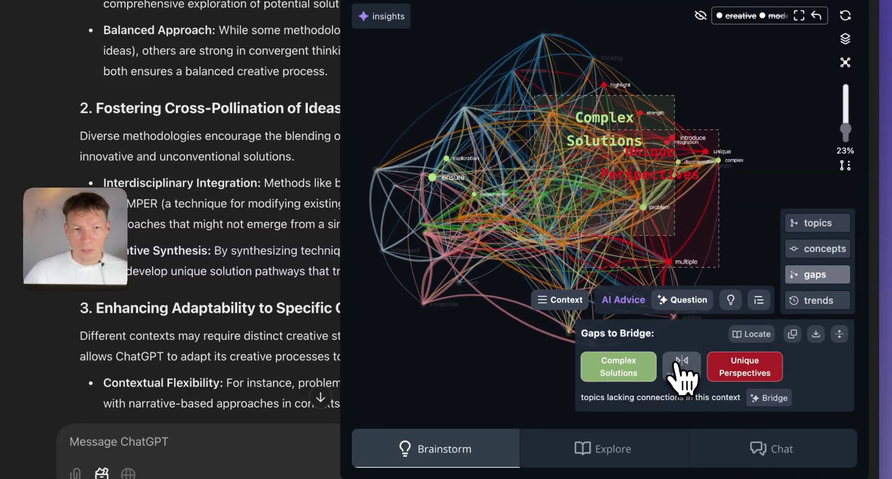
click(681, 365)
click(681, 365)
click(681, 365)
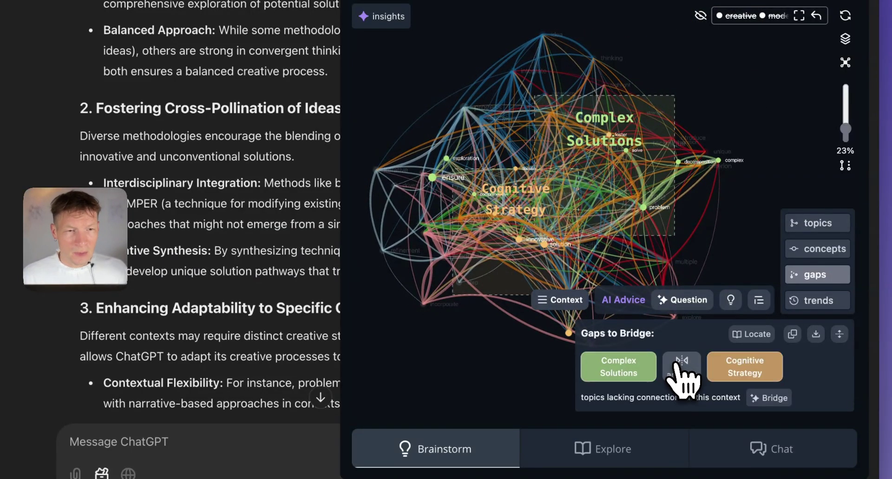
click(681, 365)
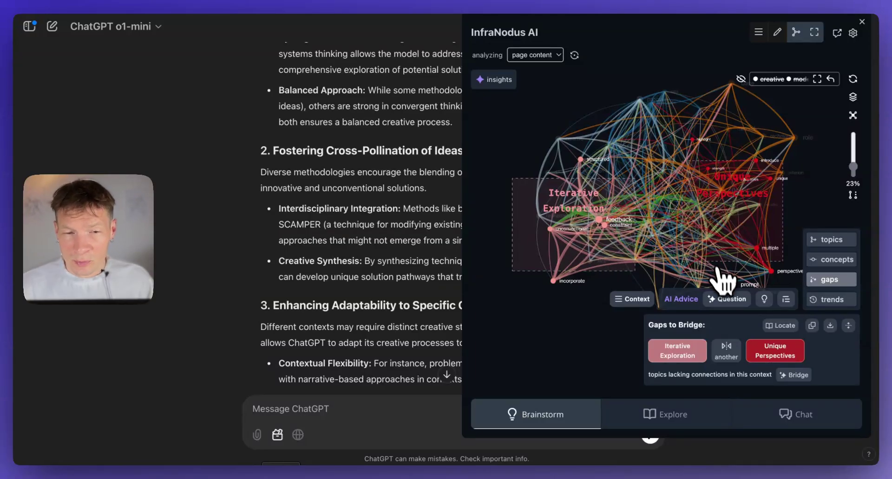
Step: Generate a question on harnessing diverse perspectives through constrained feedback loops and paste it into ChatGPT
click(725, 303)
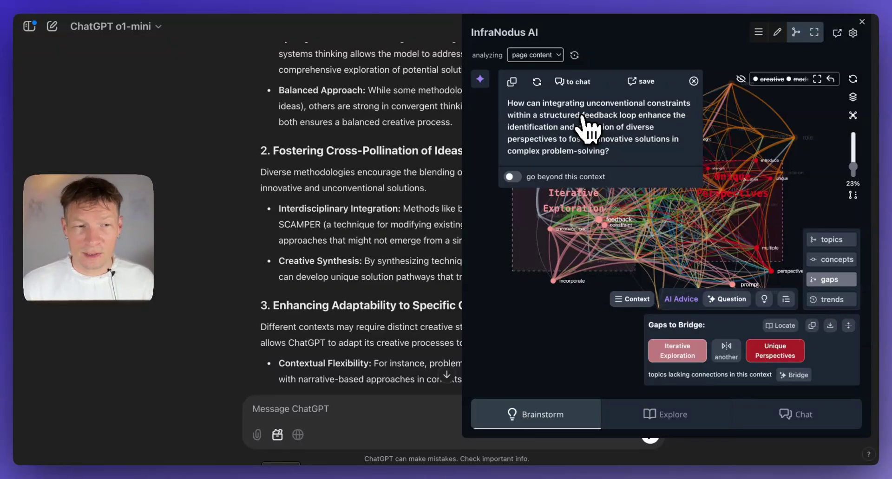
click(512, 82)
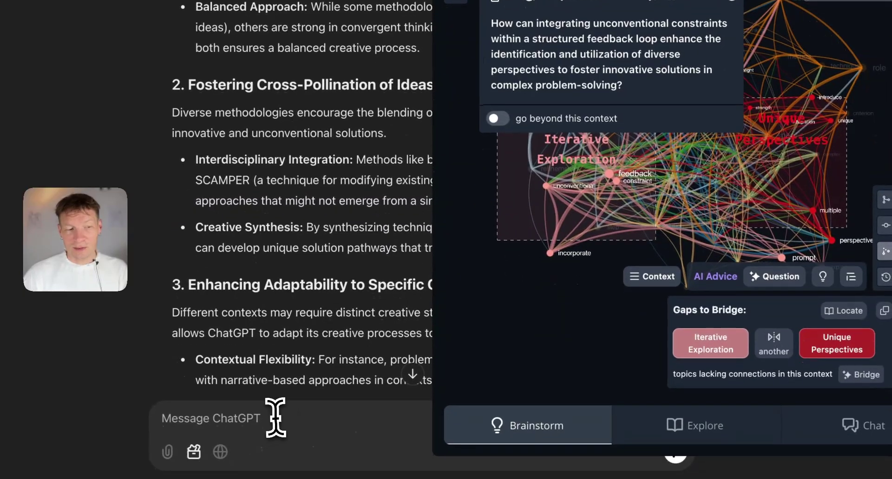
key(ctrl+v)
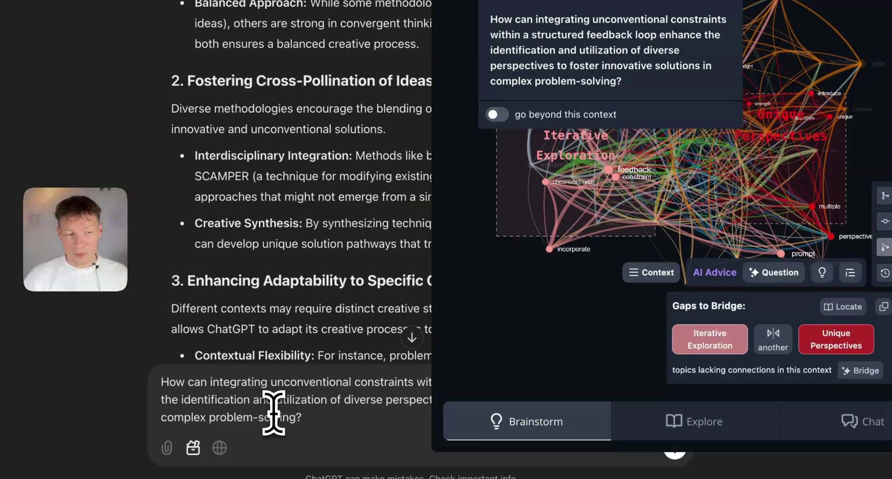
key(ctrl+z)
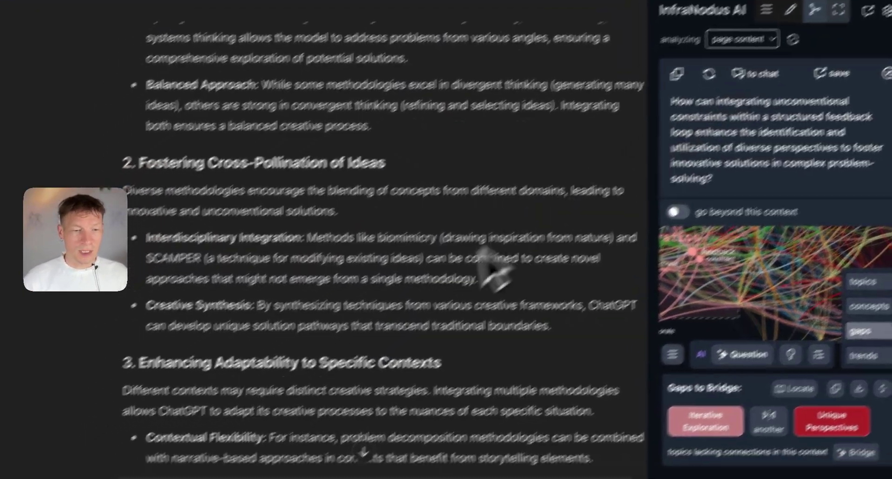
Step: Scroll through ChatGPT's answer on unconventional constraints and structured feedback loops
scroll(457, 274, up, 1)
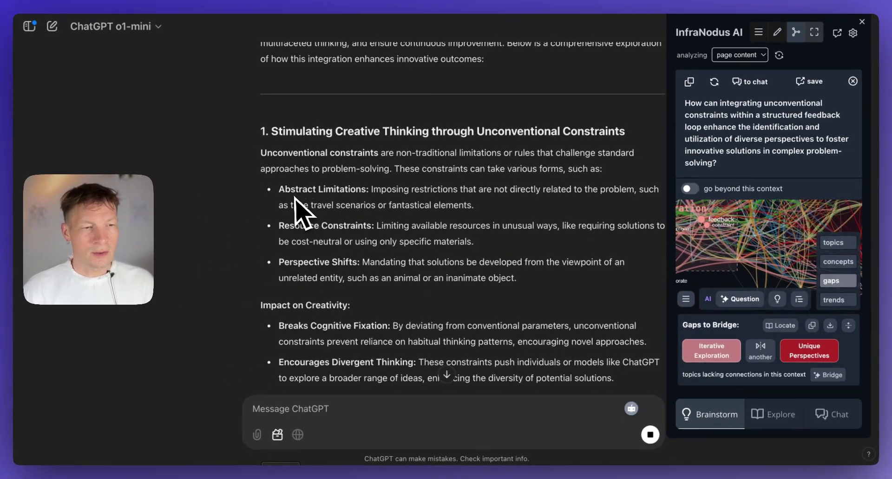
scroll(323, 265, down, 2)
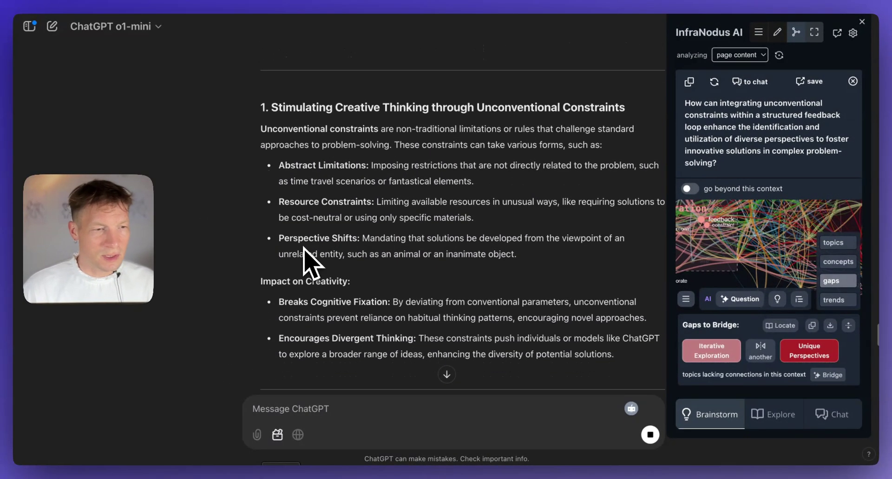
scroll(335, 237, down, 2)
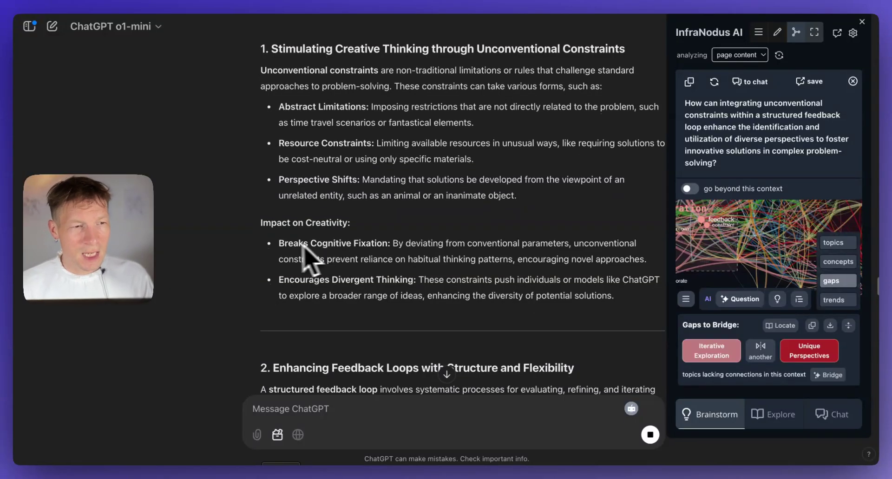
scroll(332, 267, down, 8)
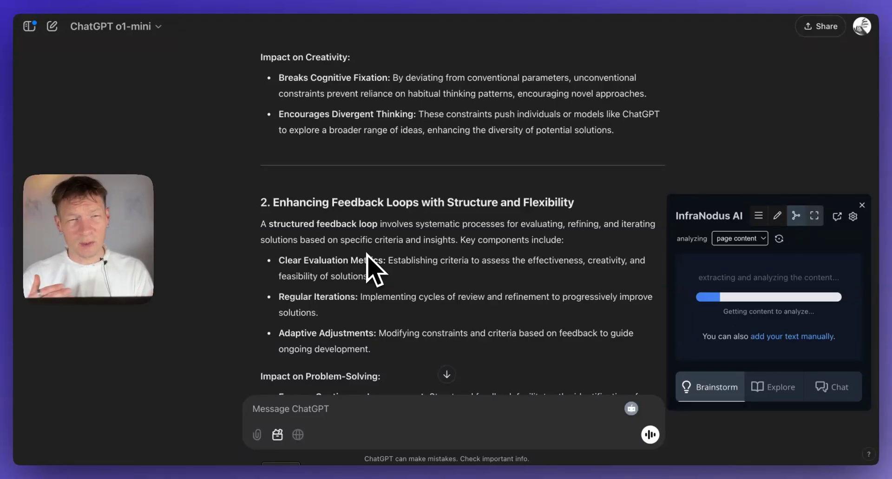
Step: Scroll the reply, then enlarge the graph panel showing the Feedback Integration–Innovative Solutions gap
scroll(377, 246, up, 20)
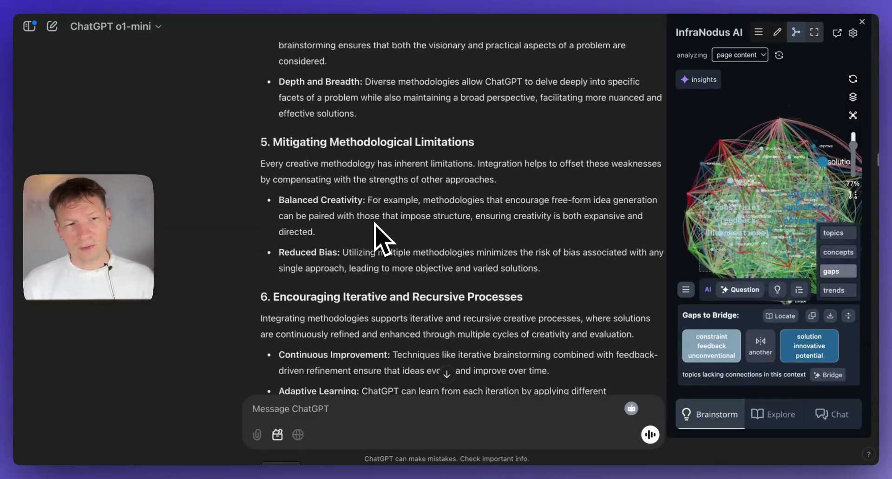
scroll(375, 224, up, 15)
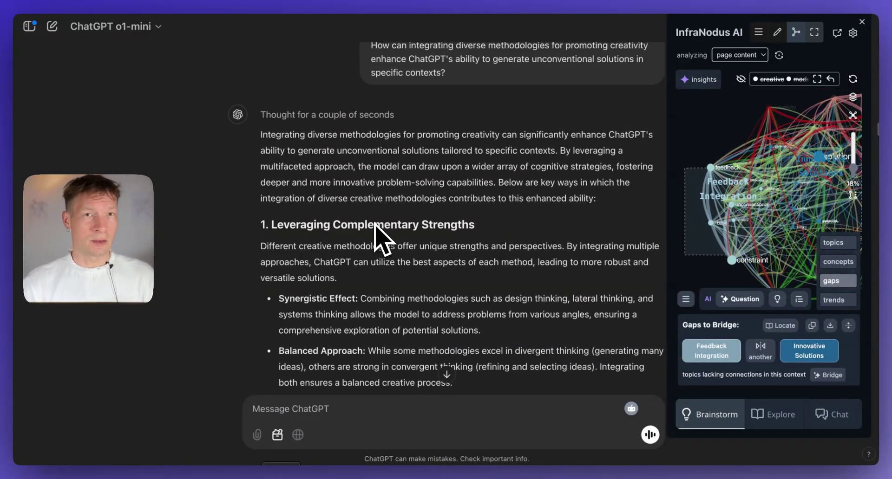
scroll(375, 225, down, 20)
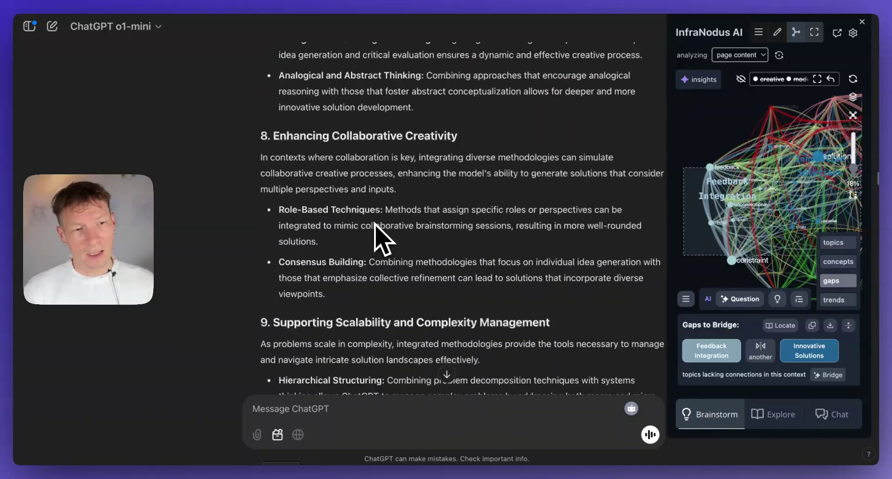
scroll(375, 224, down, 15)
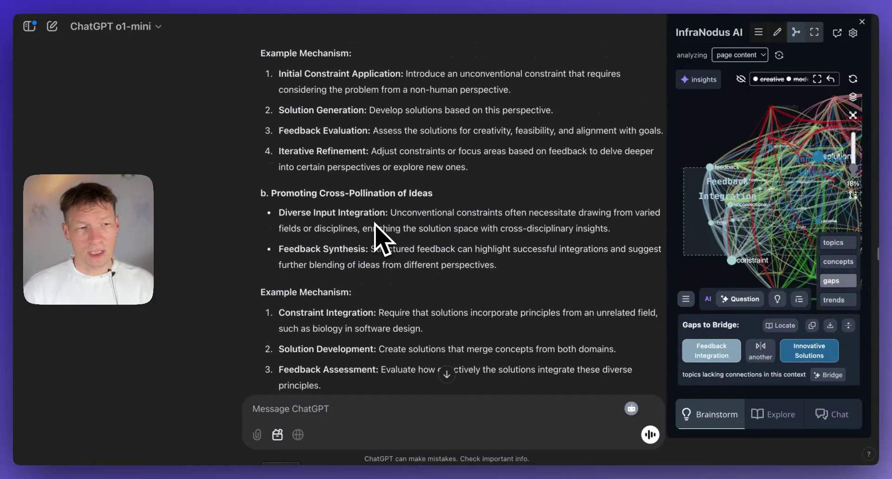
scroll(382, 238, down, 1)
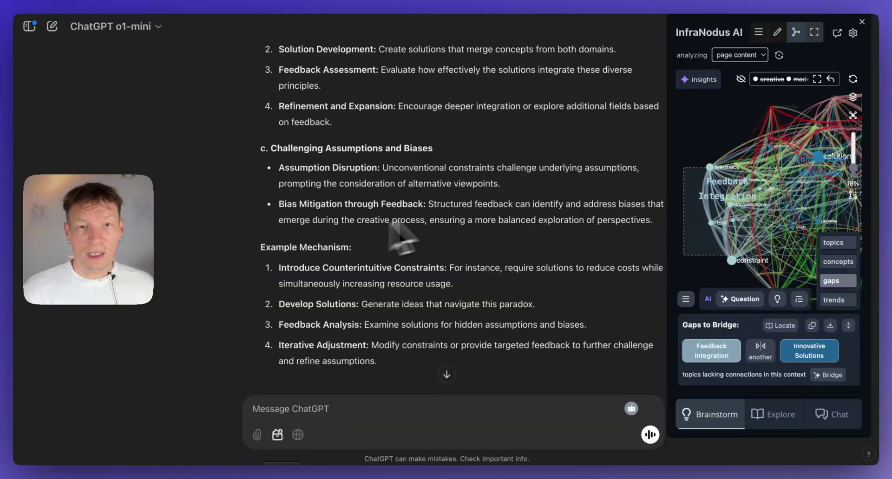
click(798, 44)
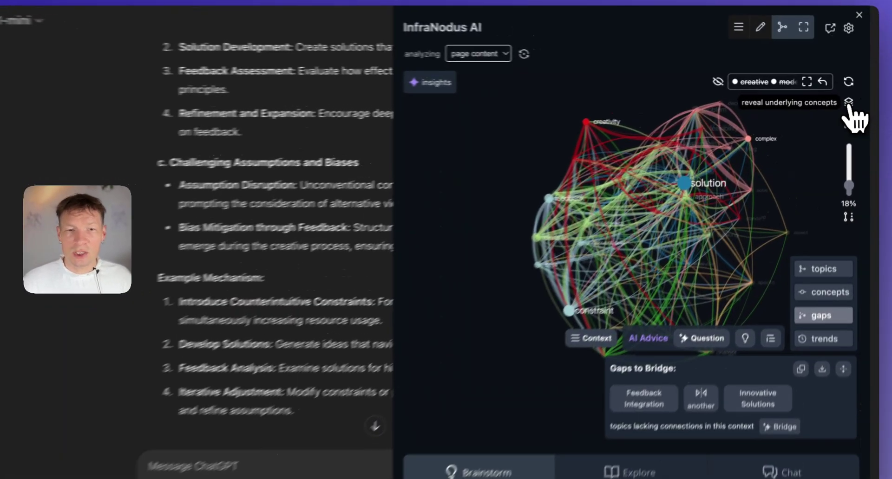
Step: Reveal the gap concepts, like ensure process generate versus creativity ethical evaluation, then reset the graph
click(852, 97)
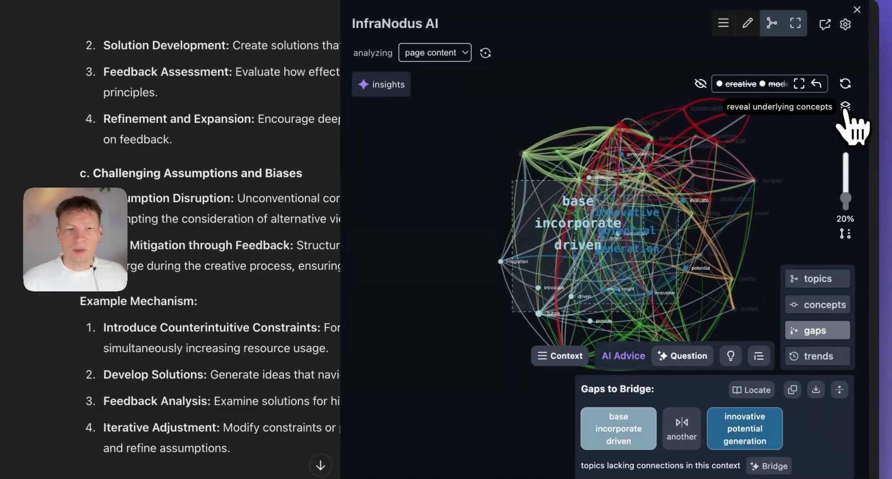
click(845, 108)
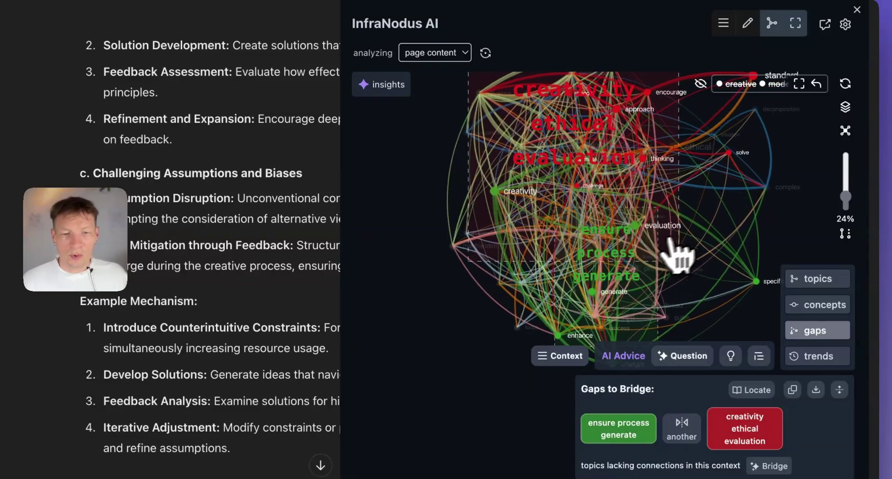
drag(722, 213, 792, 218)
click(845, 84)
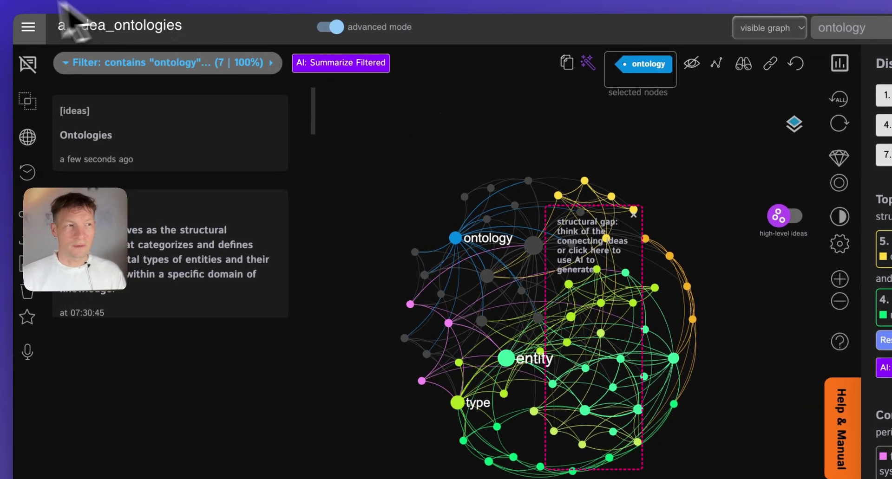
Step: Start a Brainstorm app and enter the question 'How to make chatgpt think outside of the box?'
click(29, 27)
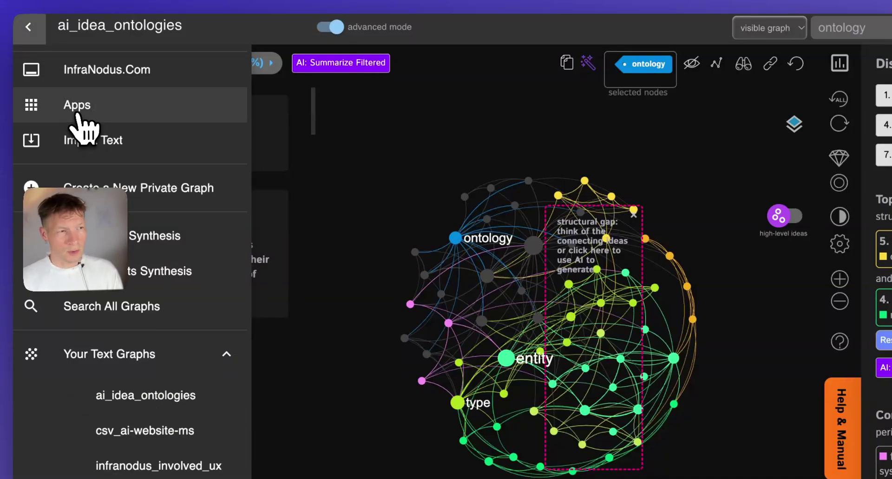
click(76, 115)
scroll(149, 231, down, 1)
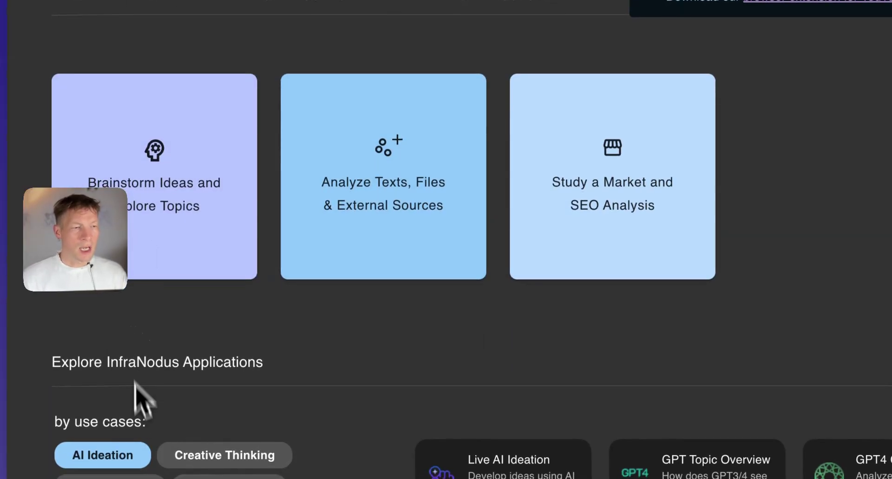
click(148, 187)
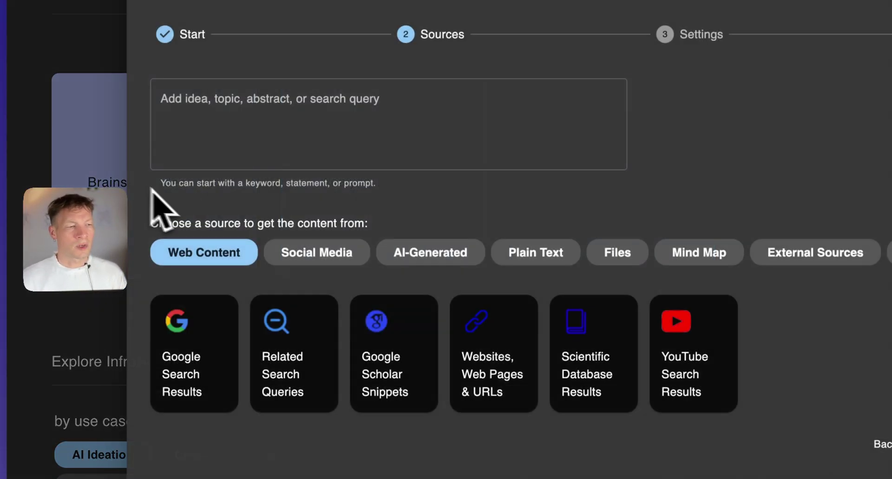
click(326, 122)
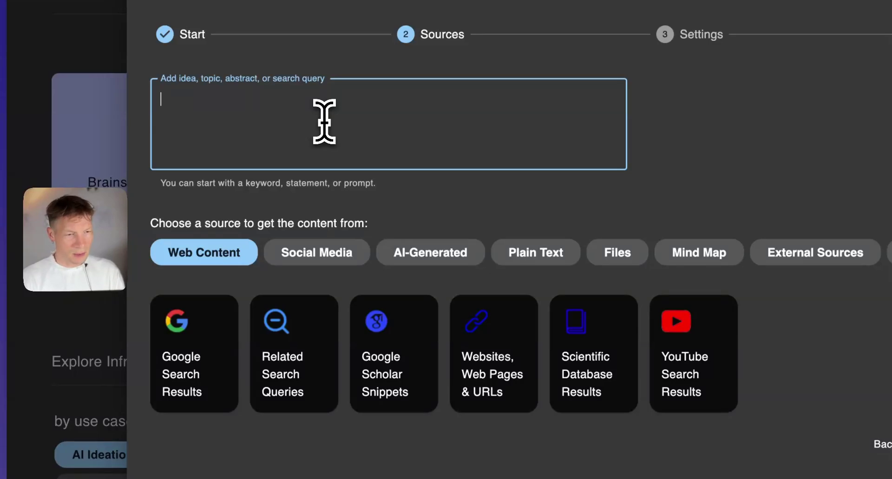
text(How to make chatgpt )
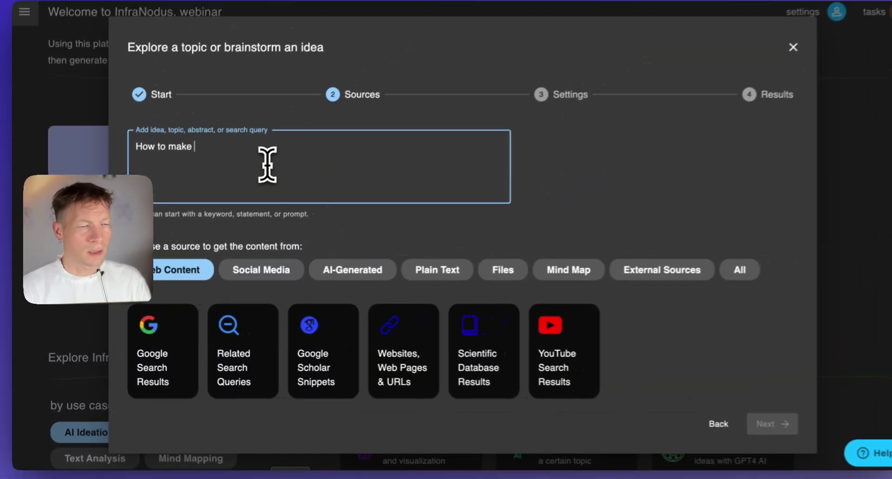
text(think outside of the box?)
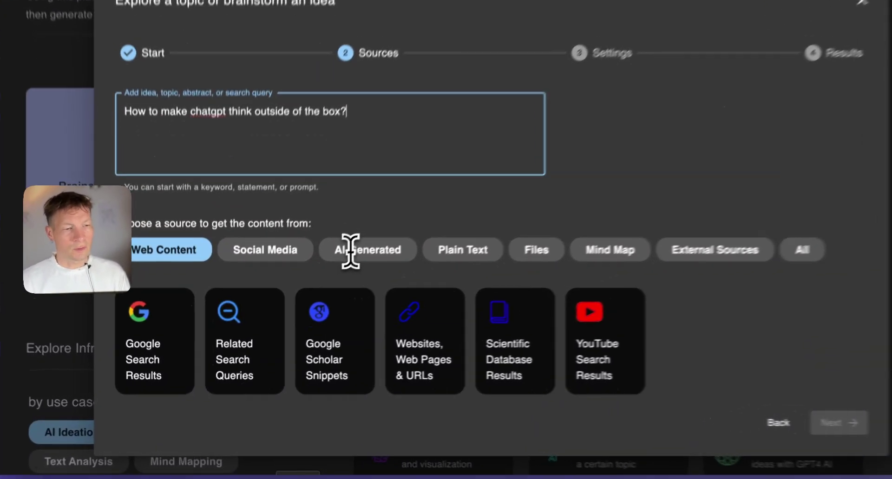
Step: Use AI-Generated Live AI Graph Ideation, name the graph ai_idea_how-to22, and visualize it
click(346, 275)
click(177, 313)
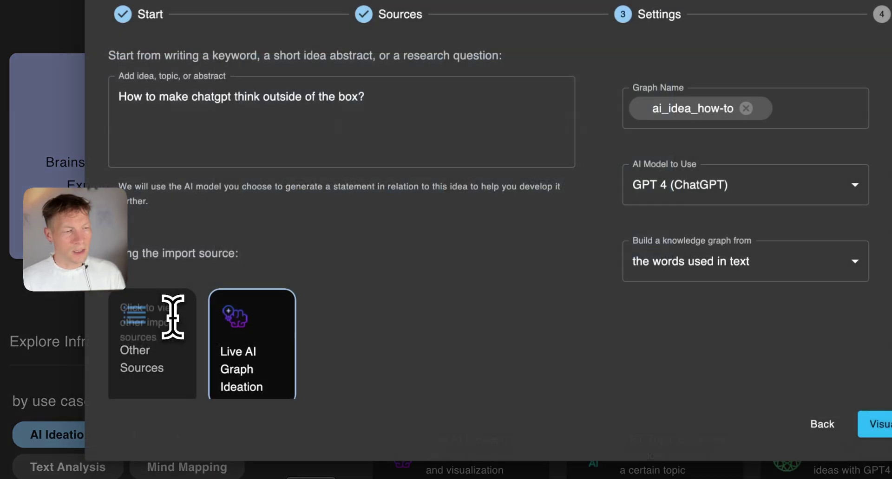
scroll(330, 335, down, 2)
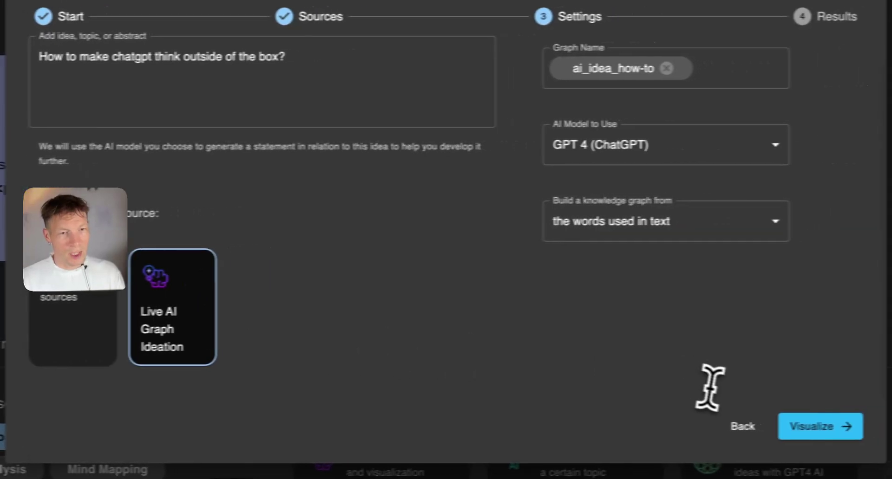
click(616, 78)
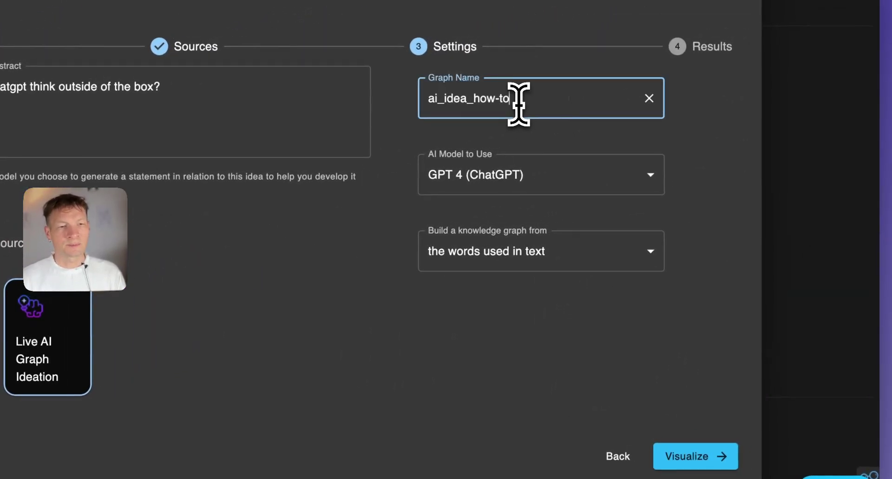
text(2)
key(Return)
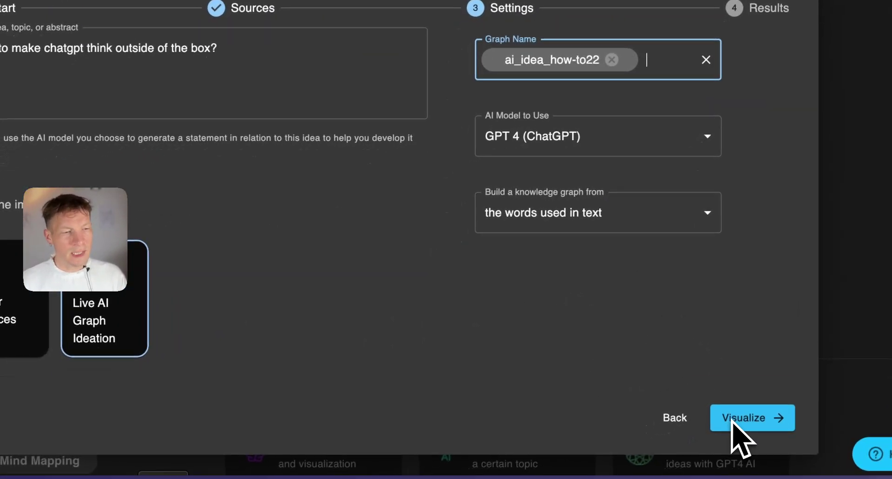
click(680, 458)
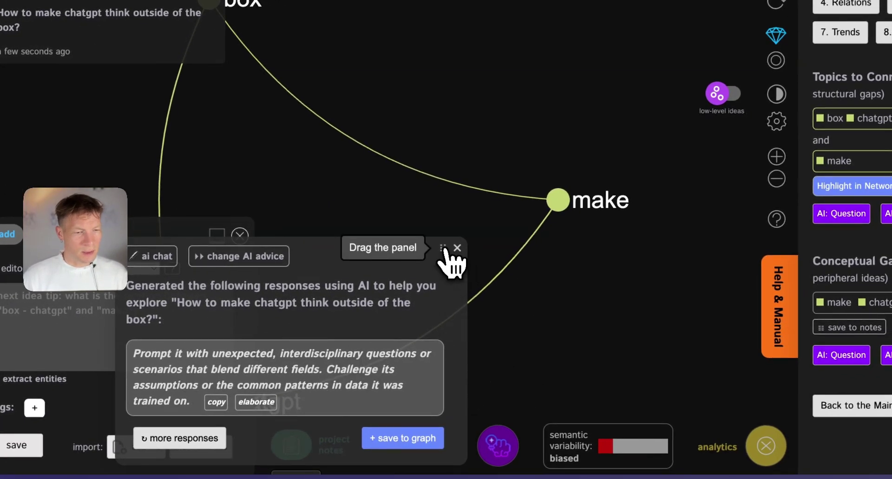
Step: Save the GPT 4 suggestion about unexpected interdisciplinary prompts to the graph as a statement
drag(443, 248, 532, 242)
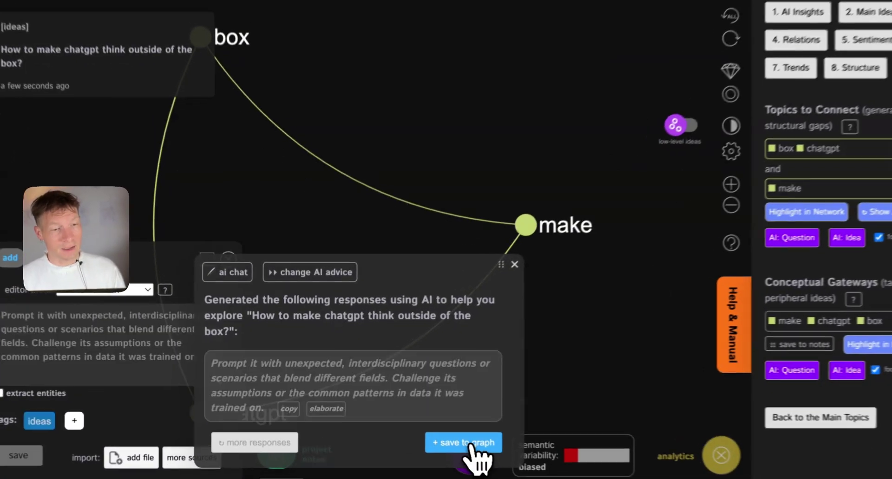
click(438, 435)
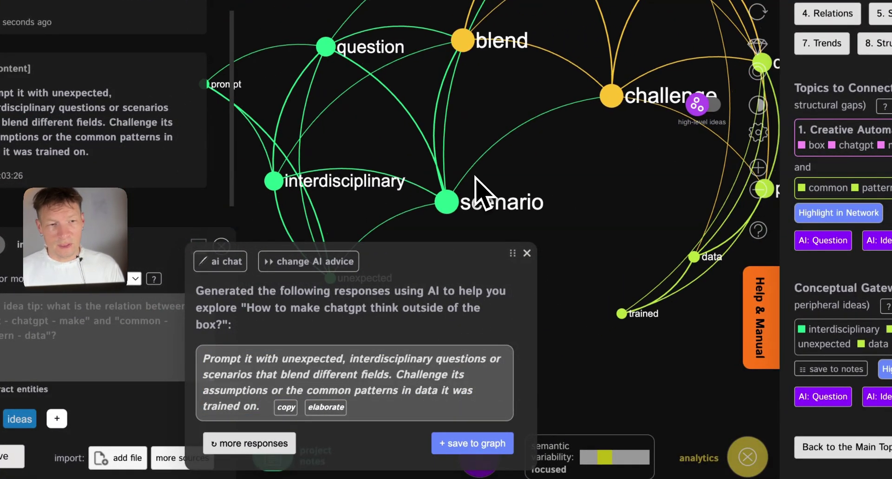
Step: Ask the AI chat to 'Elaborate' with focus on this context, generating an art-science response
click(303, 263)
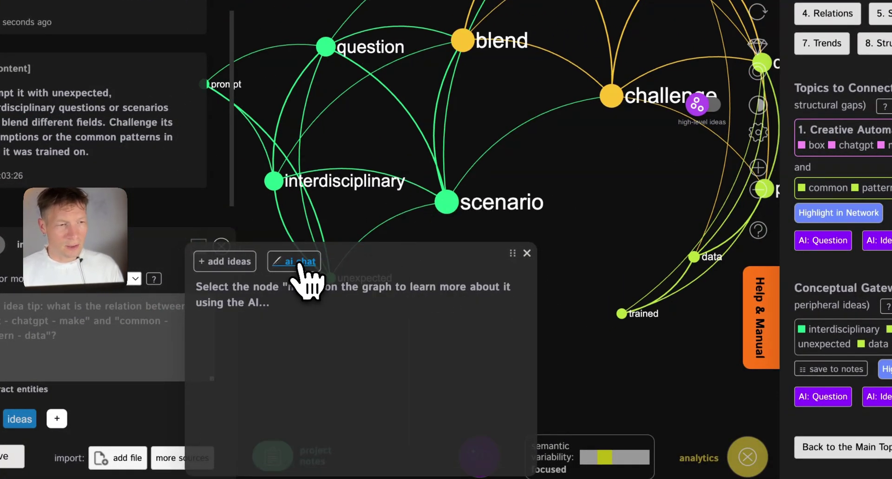
click(298, 264)
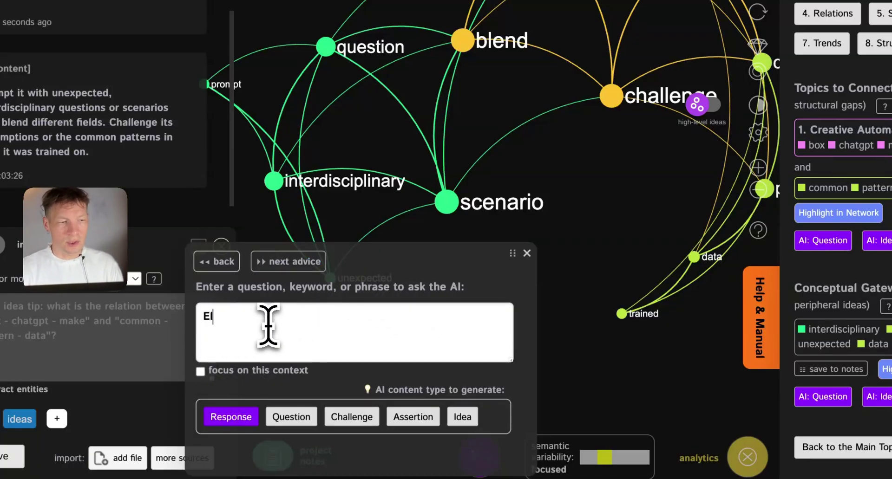
click(253, 371)
click(231, 418)
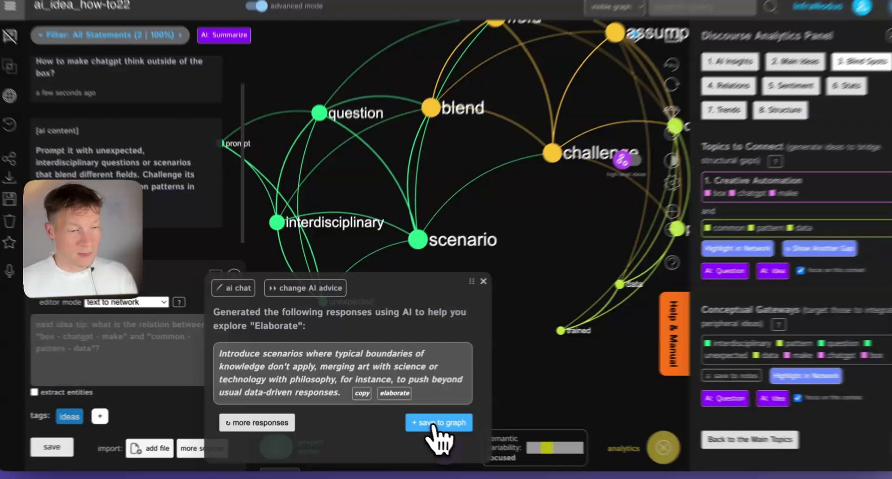
Step: Save the elaboration, then save a scenario-instance-data-boundary response on blurring instance–data boundaries
click(432, 420)
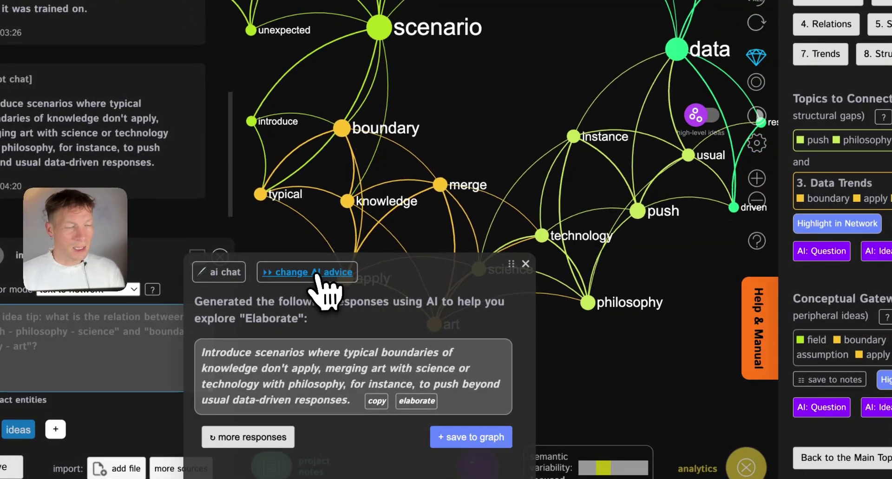
click(317, 273)
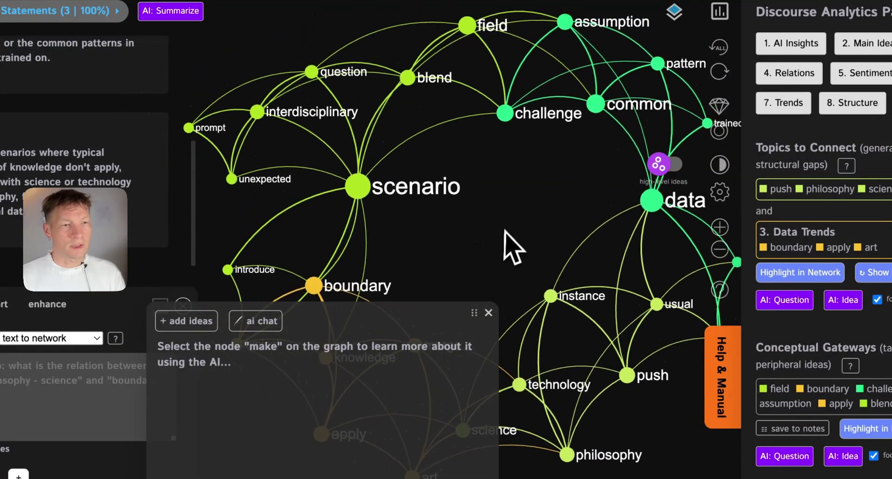
click(351, 188)
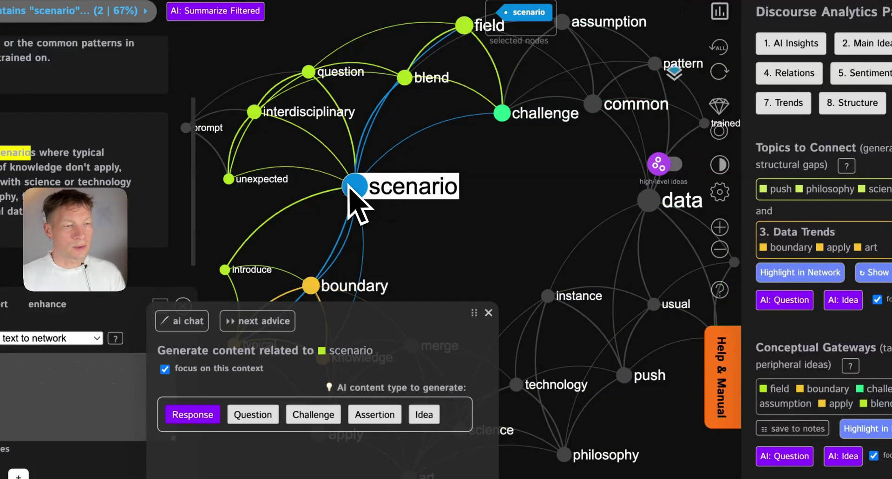
click(544, 292)
click(564, 173)
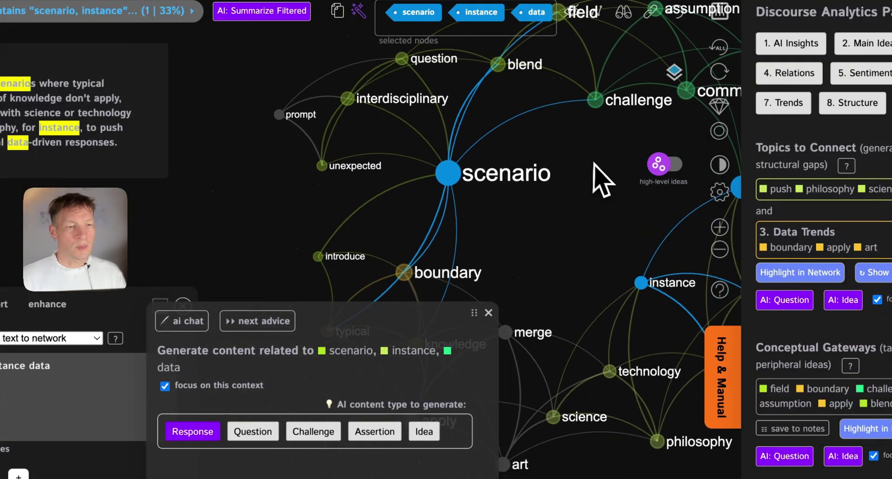
click(431, 233)
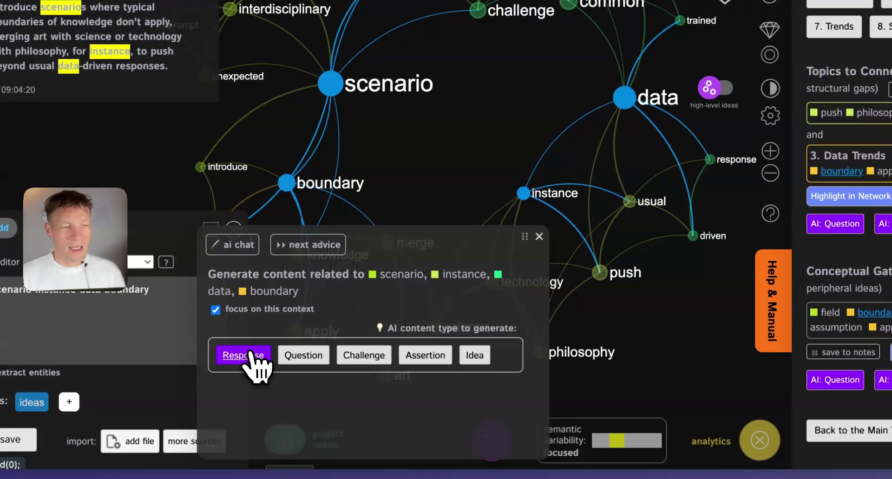
click(251, 354)
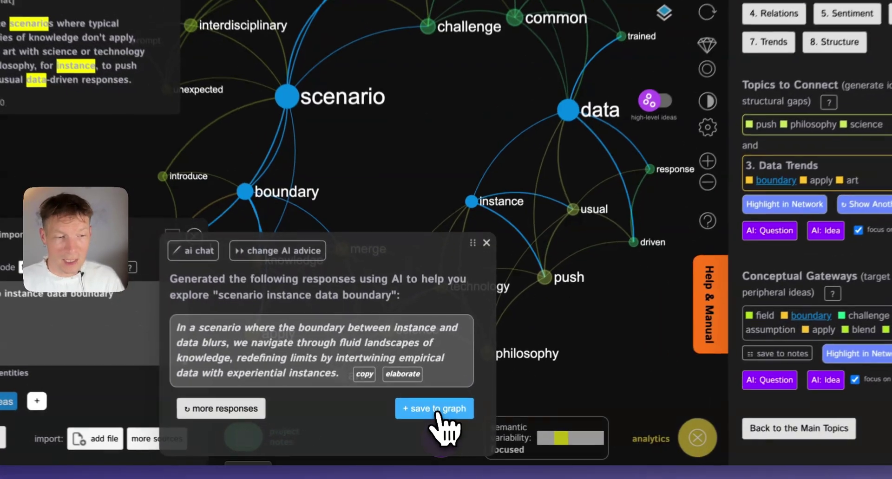
click(435, 420)
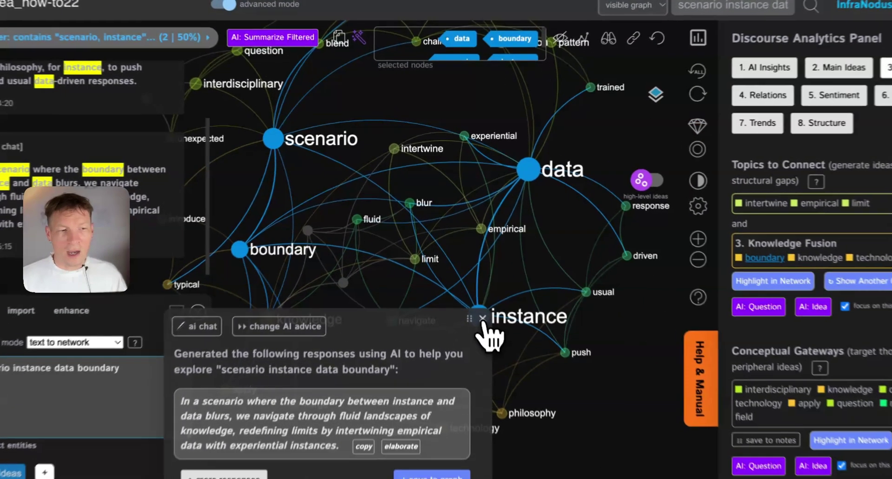
Step: Show the Creative Evaluation versus Strengthened Solutions gap with fewer top words displayed
click(473, 286)
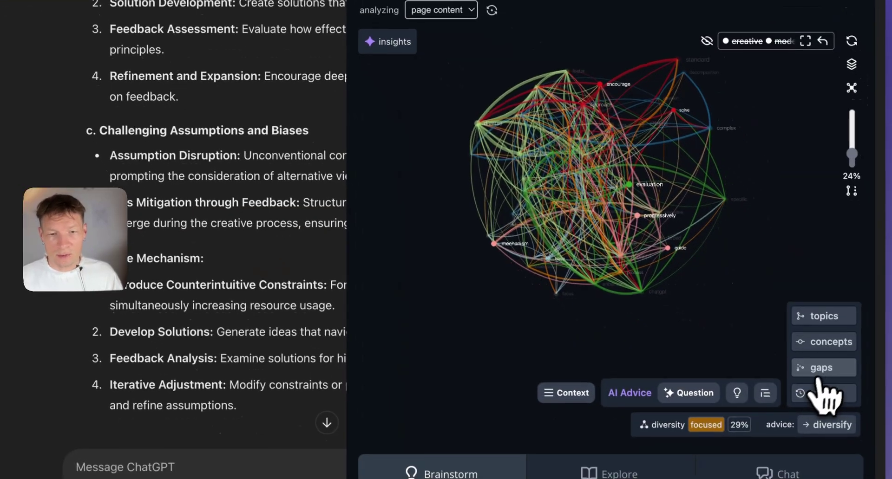
click(818, 374)
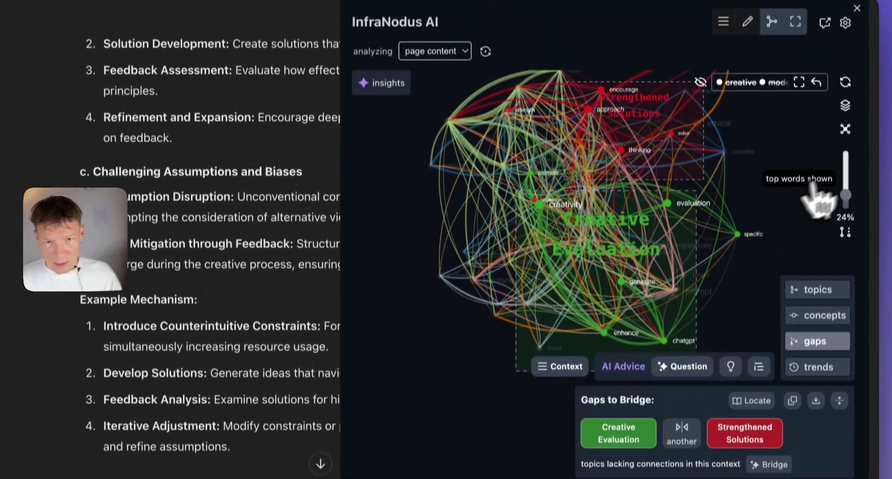
drag(845, 147, 845, 151)
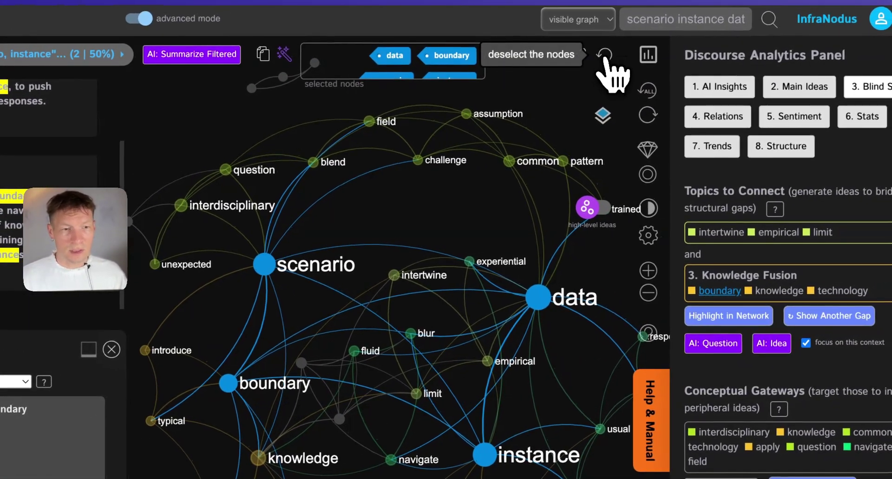
Step: Browse the main topics, focusing on Empirical Boundaries and then Knowledge Fusion
click(644, 51)
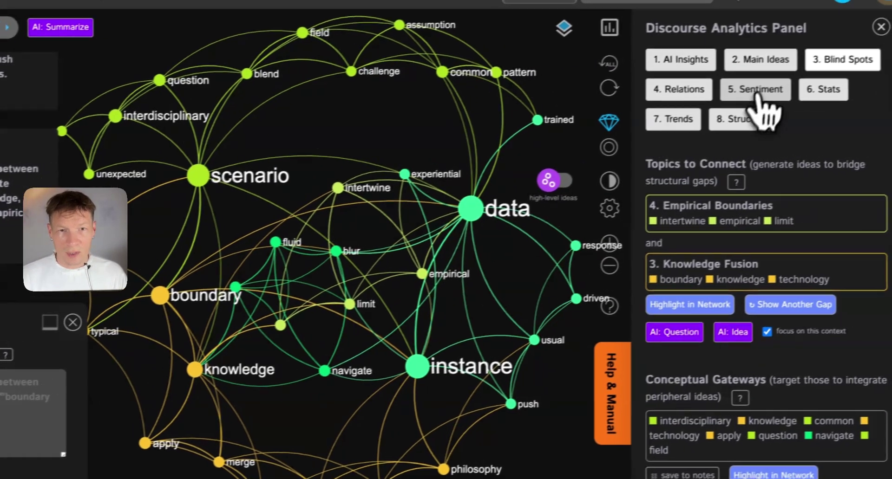
click(794, 52)
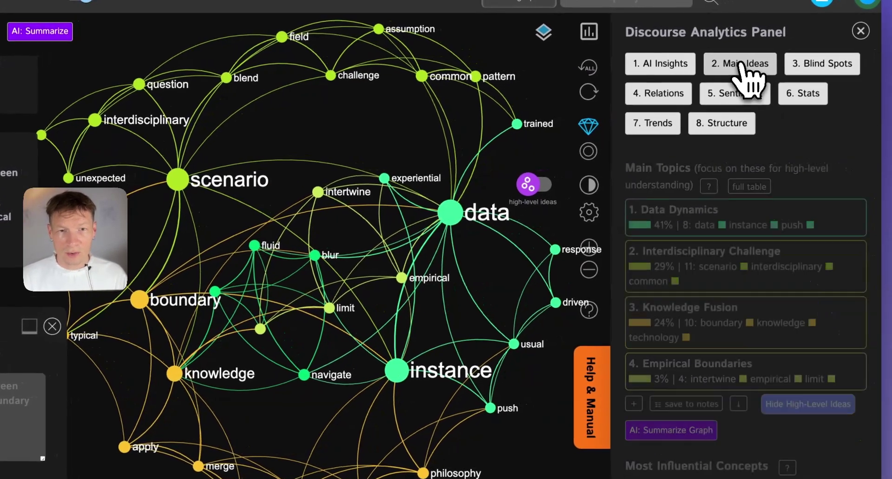
click(707, 309)
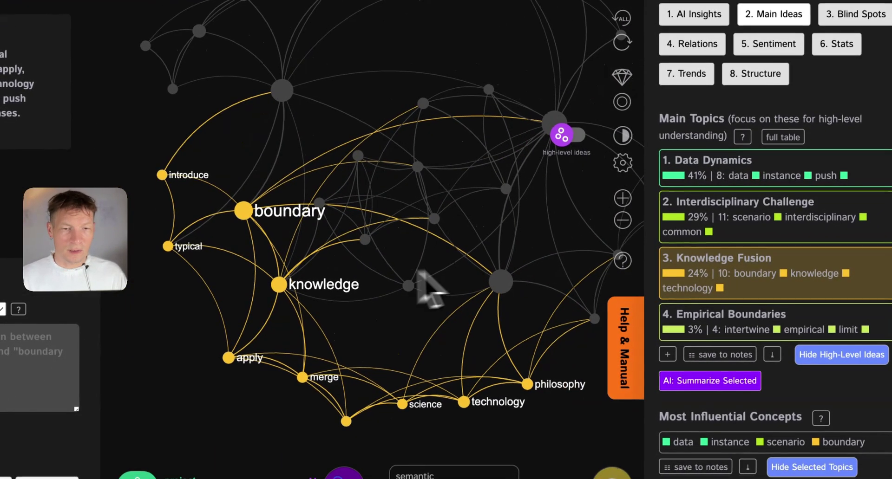
click(732, 285)
click(743, 319)
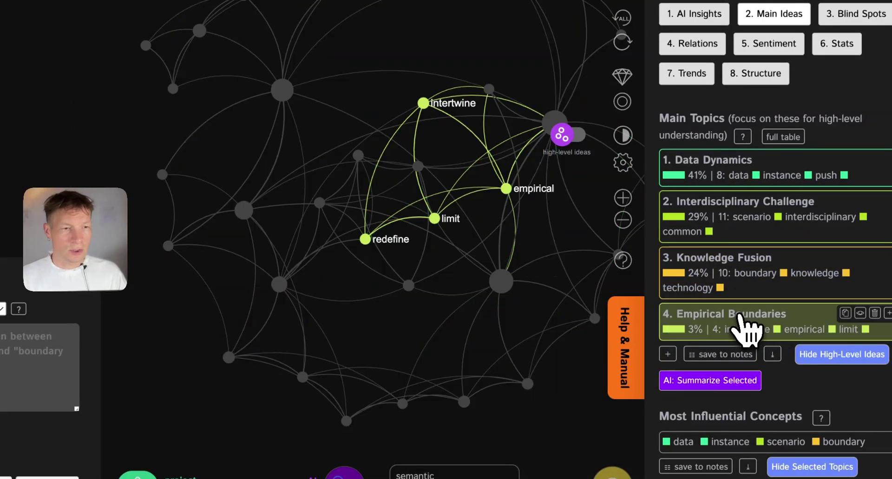
click(739, 315)
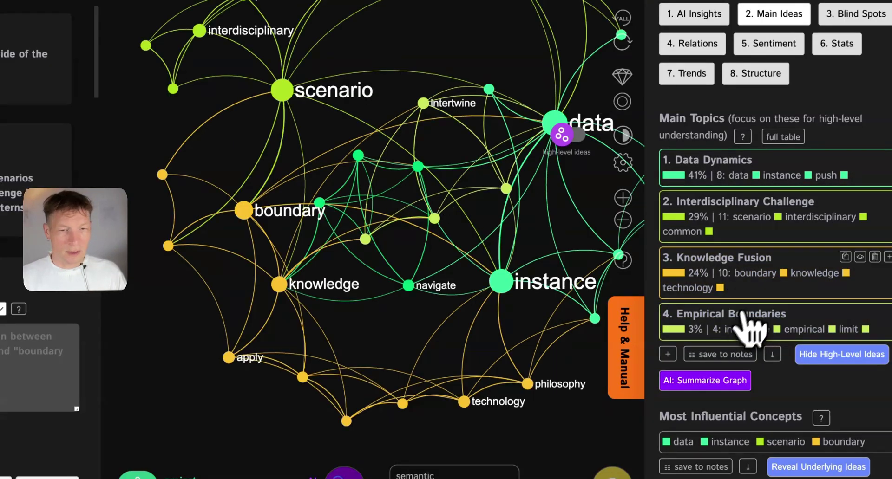
click(729, 262)
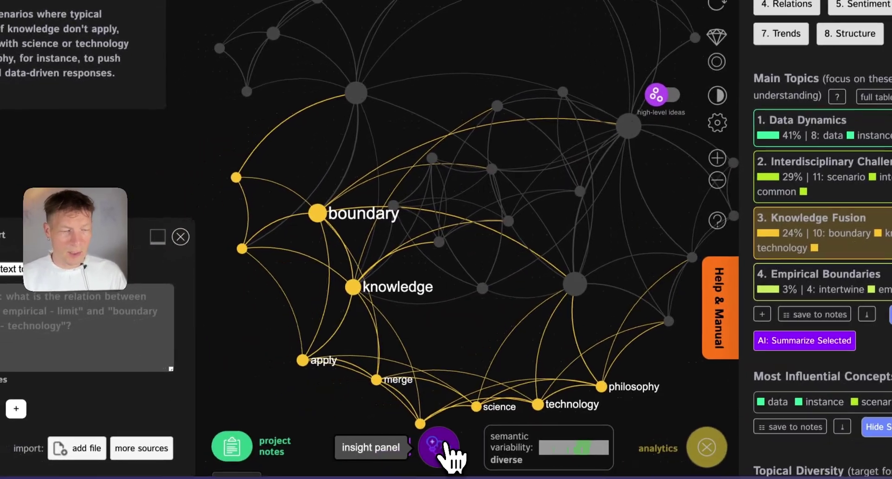
Step: Generate an AI response with Knowledge Fusion as context and save it to the graph
click(442, 448)
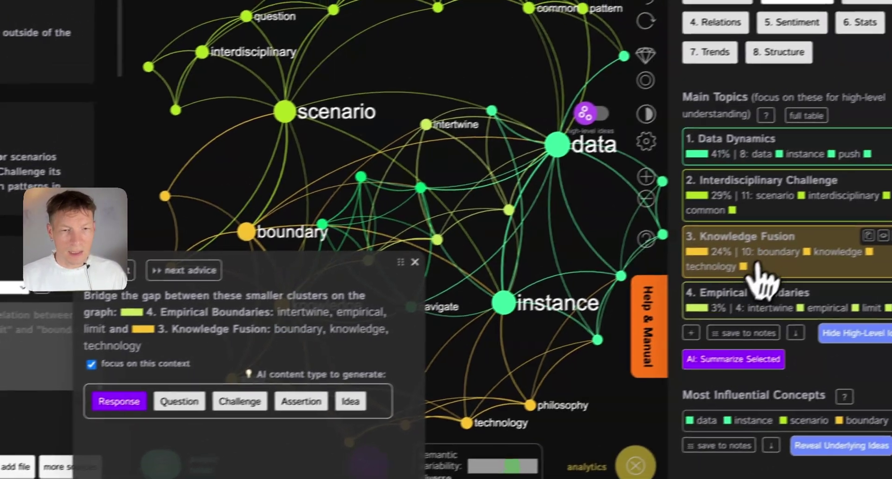
click(835, 226)
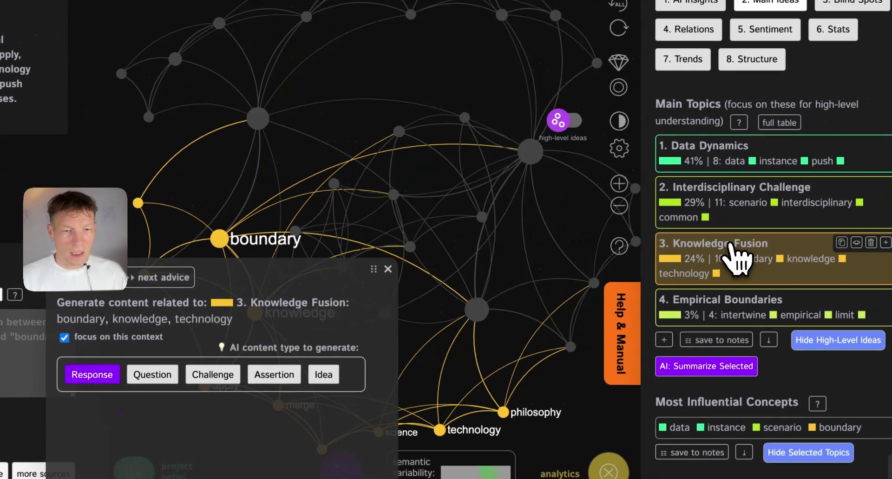
click(835, 227)
click(836, 226)
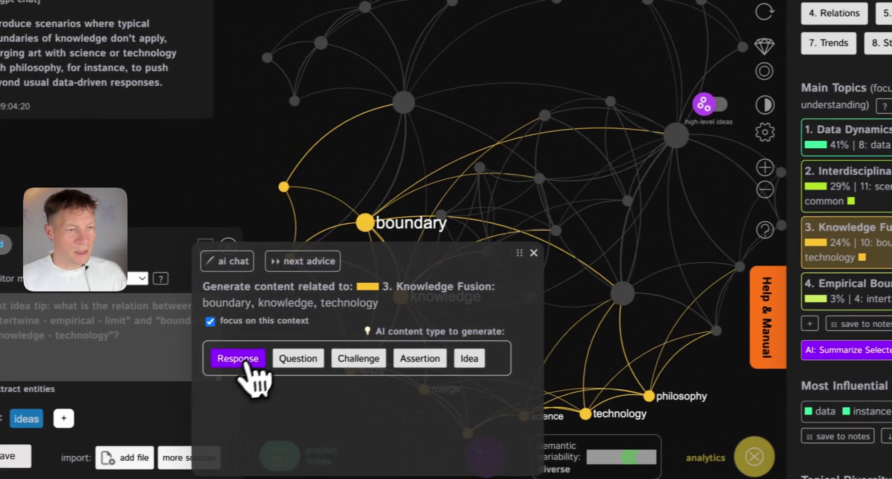
click(88, 376)
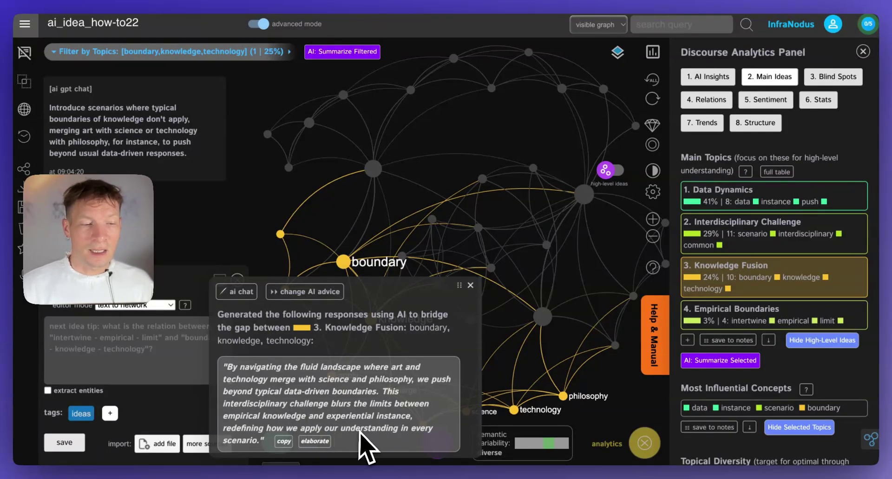
scroll(408, 412, down, 1)
click(421, 451)
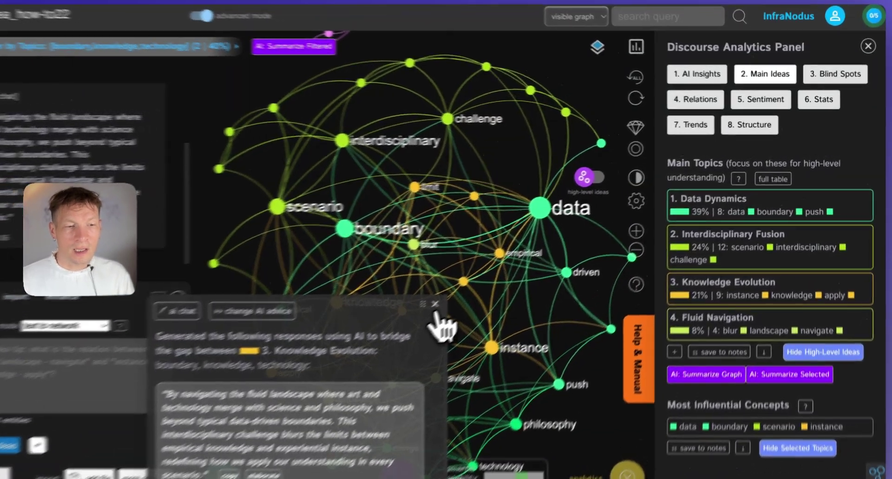
Step: Hide the data, boundary and scenario nodes from the graph
click(511, 283)
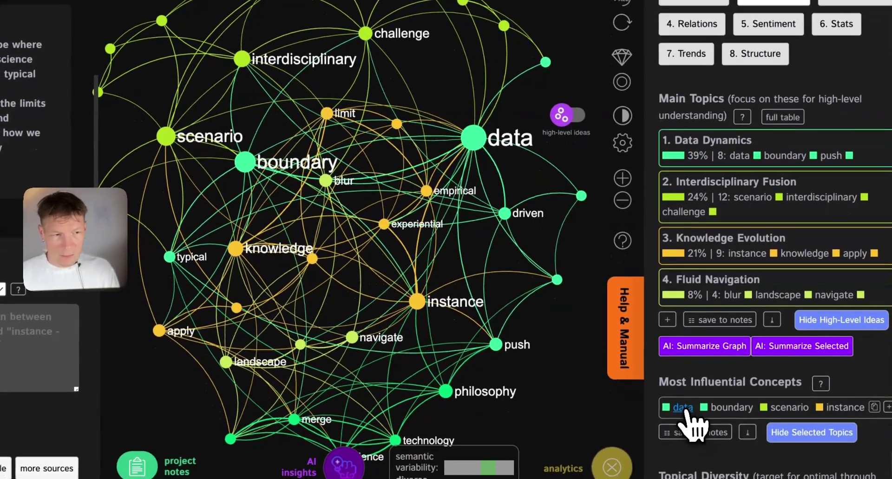
click(683, 406)
click(746, 405)
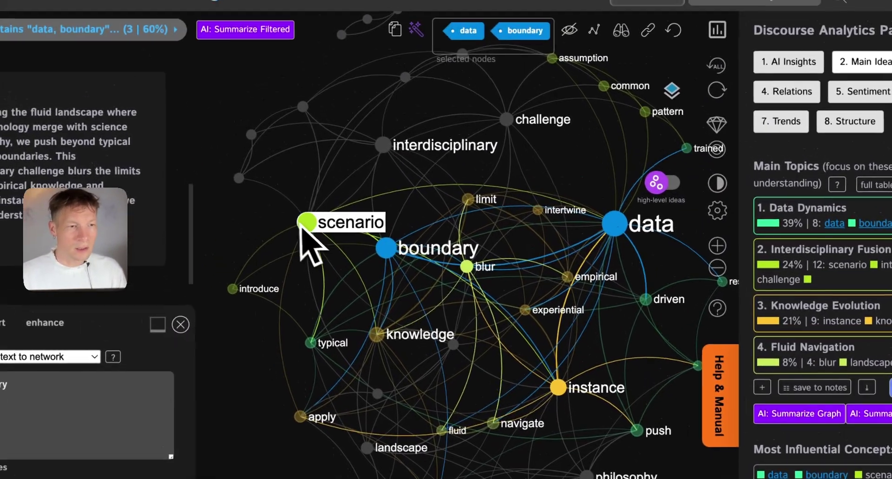
click(277, 179)
click(572, 41)
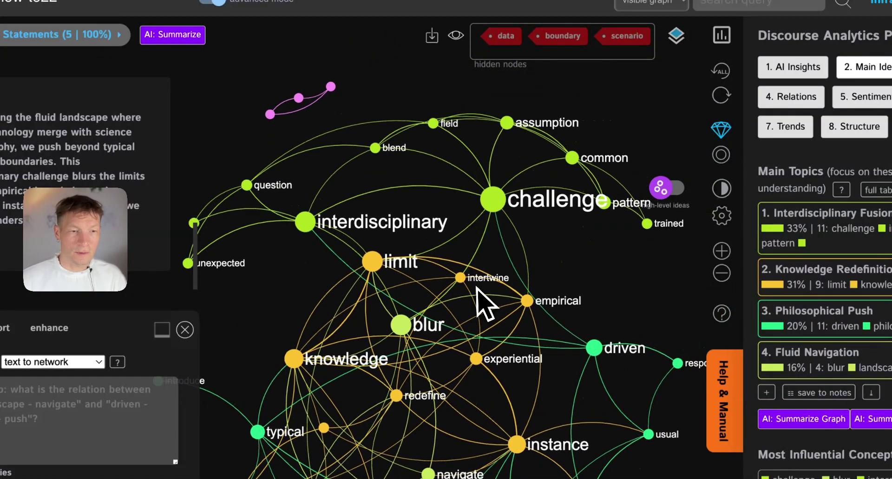
Step: Save an AI statement linking interdisciplinary, challenge, blend and assumption, briefly hiding then restoring them
click(306, 223)
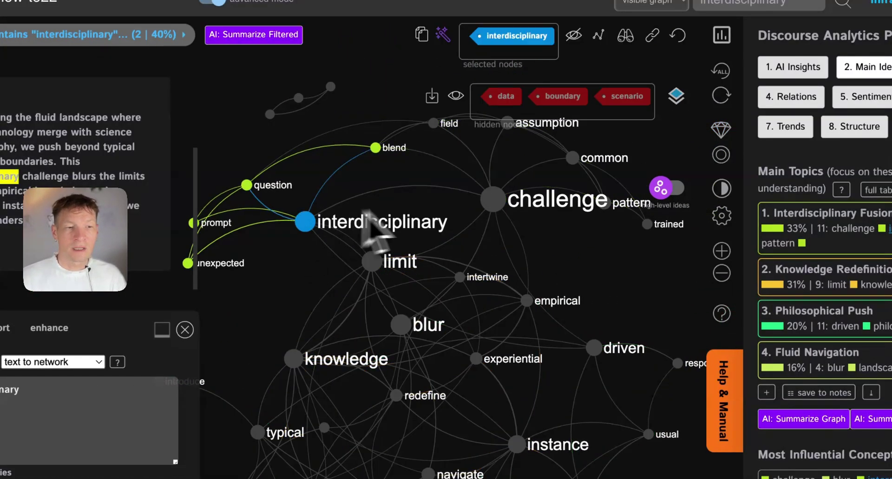
click(492, 201)
scroll(474, 368, down, 2)
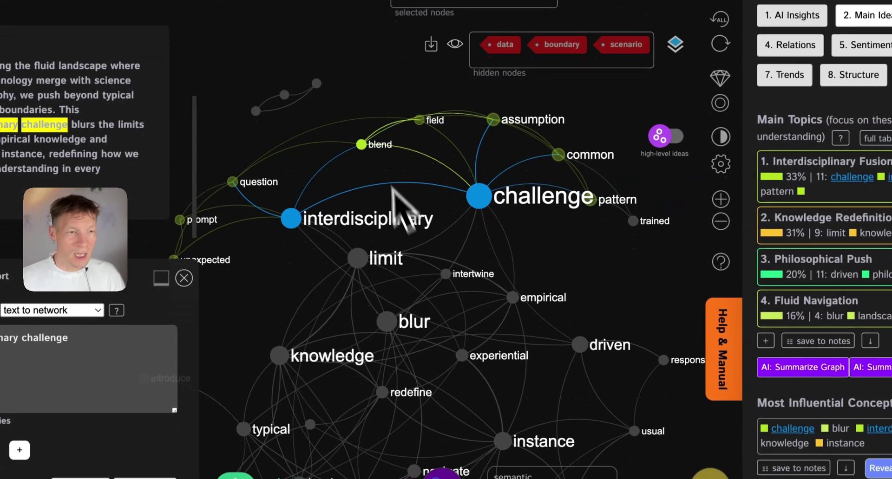
click(361, 137)
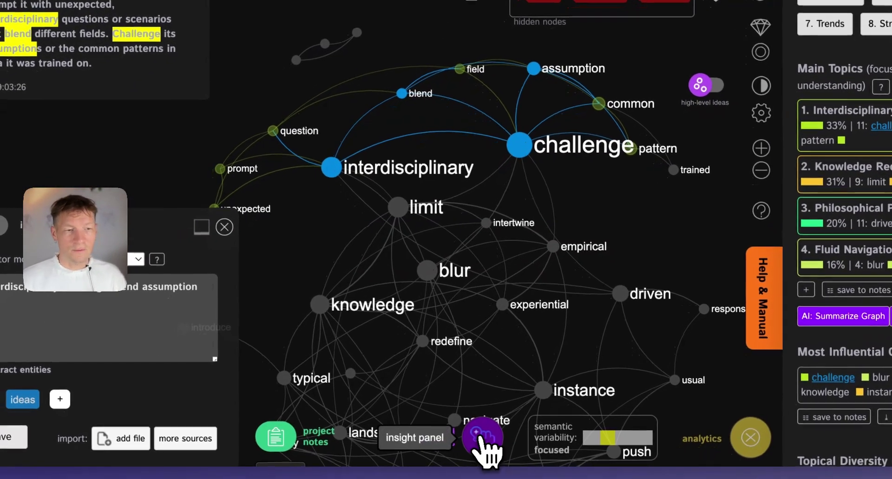
click(440, 473)
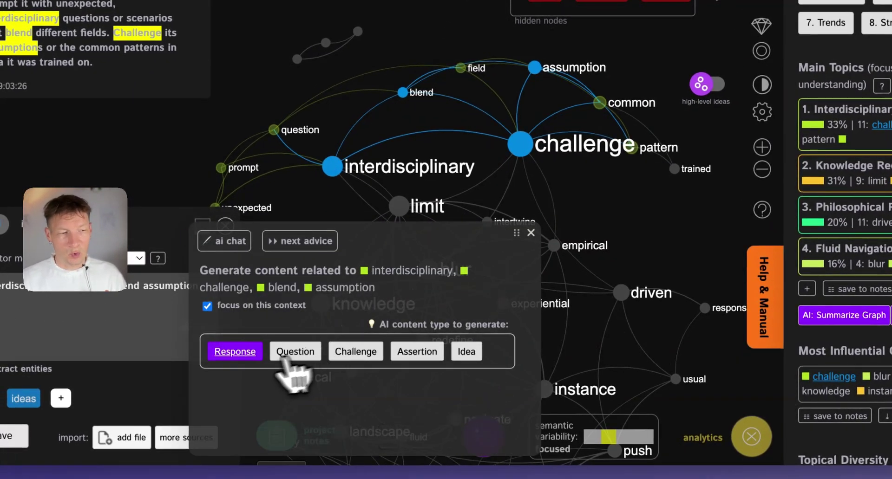
click(234, 352)
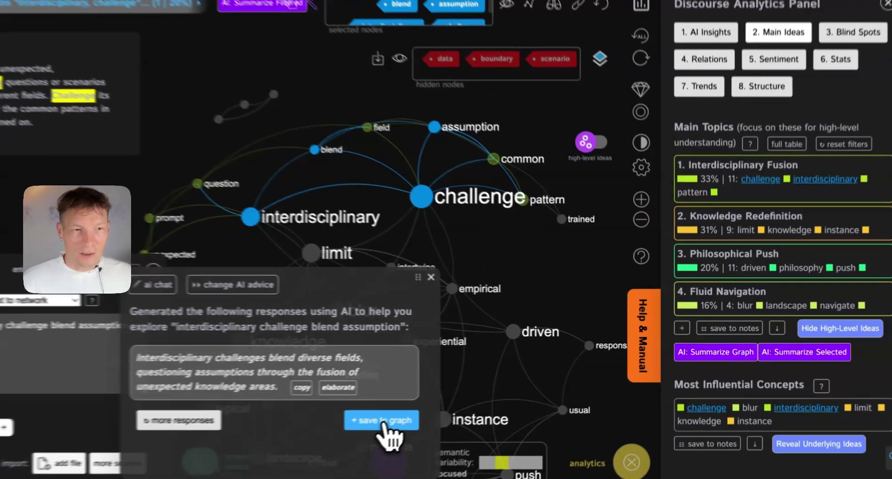
click(432, 407)
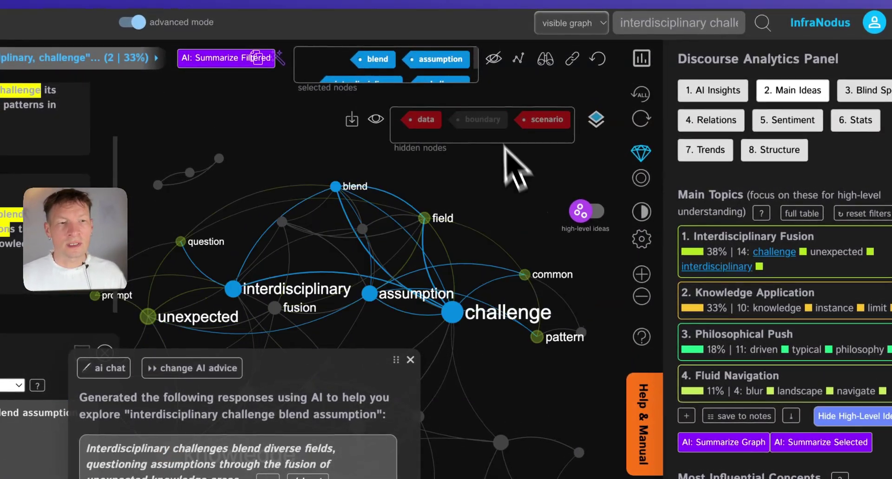
click(494, 59)
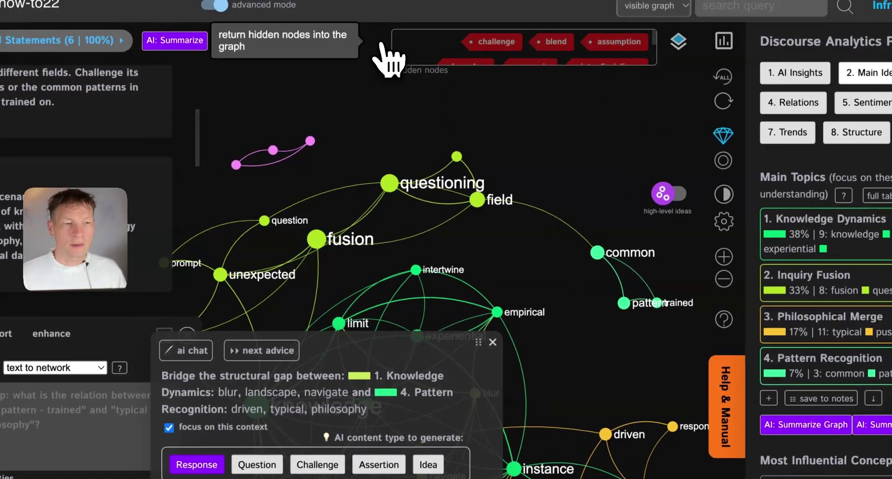
click(374, 51)
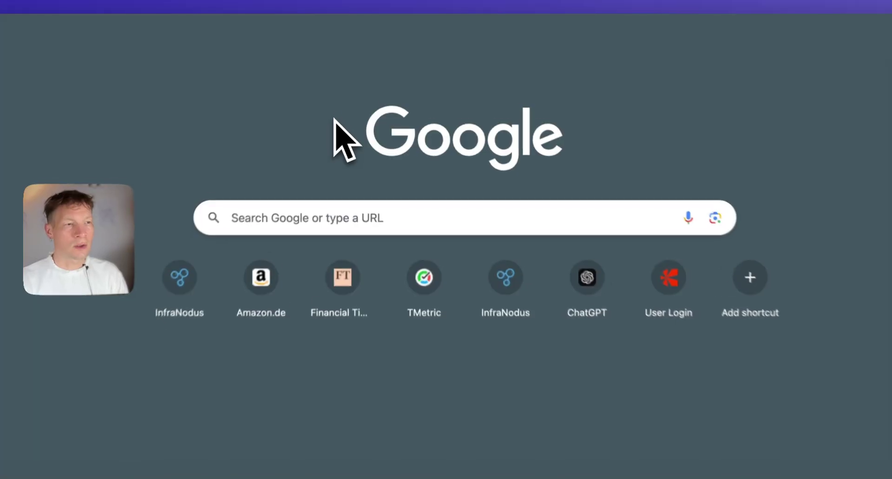
Step: Go to infranodus.com and open the Cognitive Variability article
text(infra)
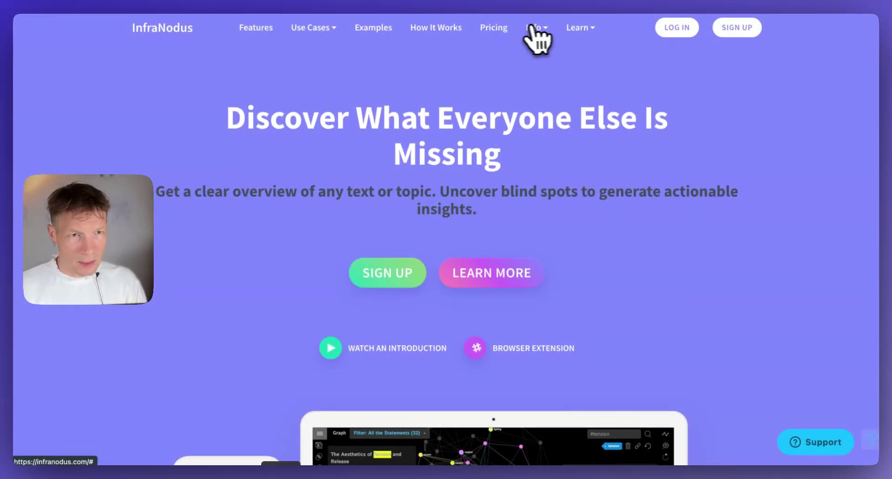
mouse_move(534, 29)
scroll(534, 33, down, 10)
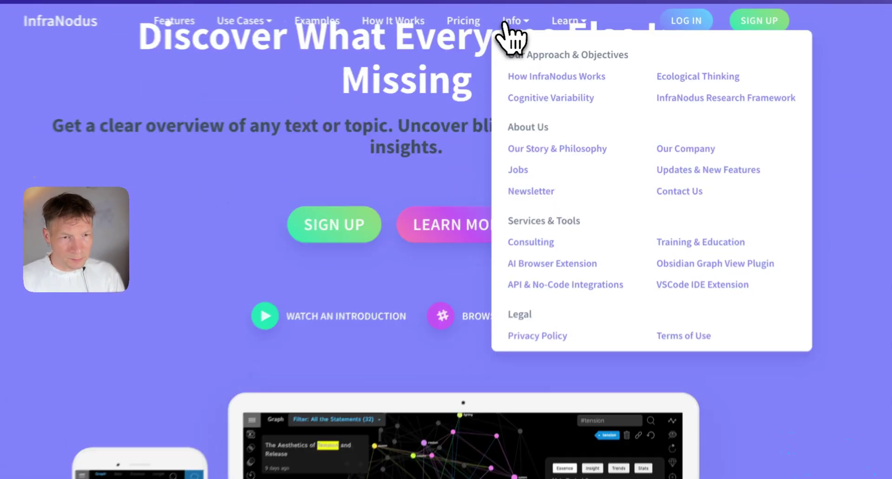
click(579, 135)
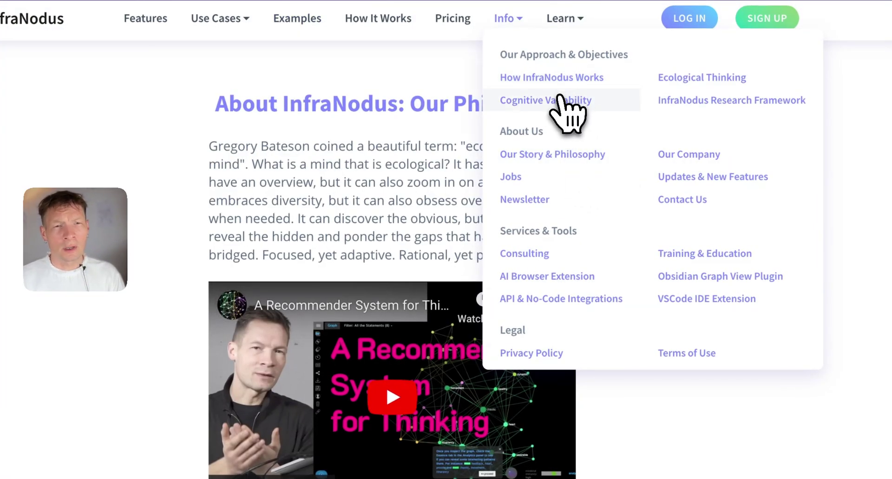
click(562, 100)
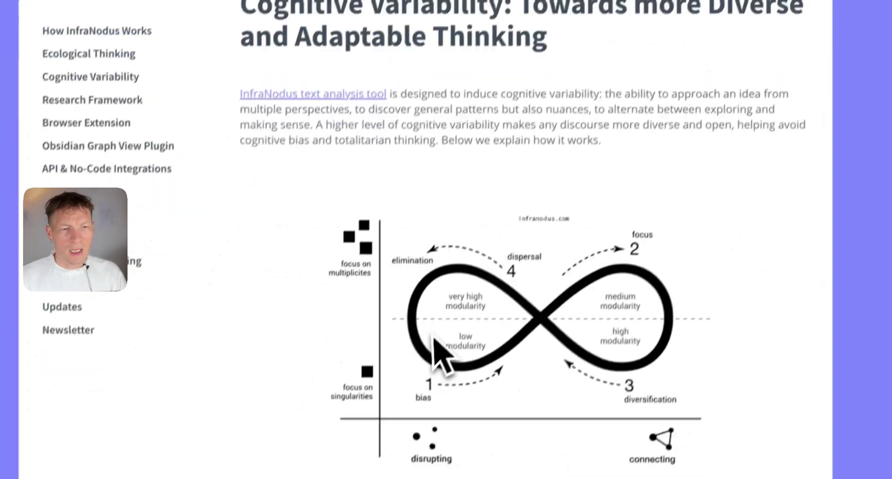
Step: Scroll through the Cognitive Variability page on diverse, adaptable thinking
scroll(437, 339, down, 15)
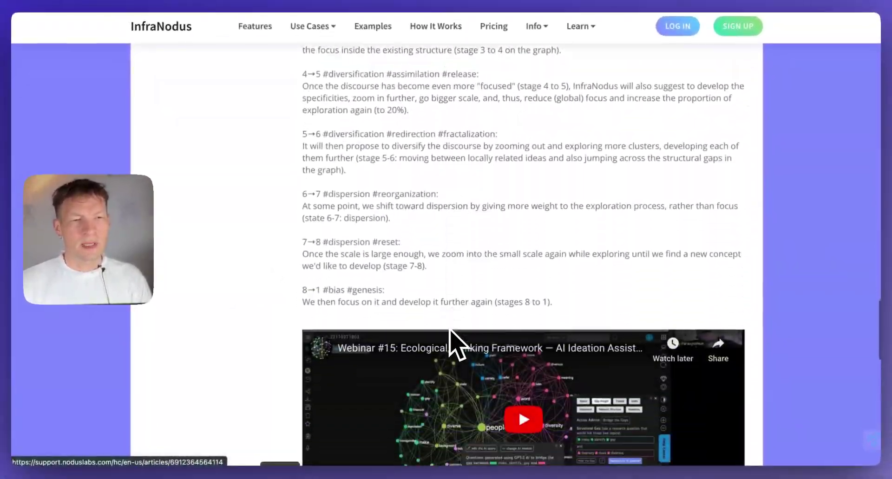
scroll(454, 344, down, 3)
scroll(454, 344, up, 20)
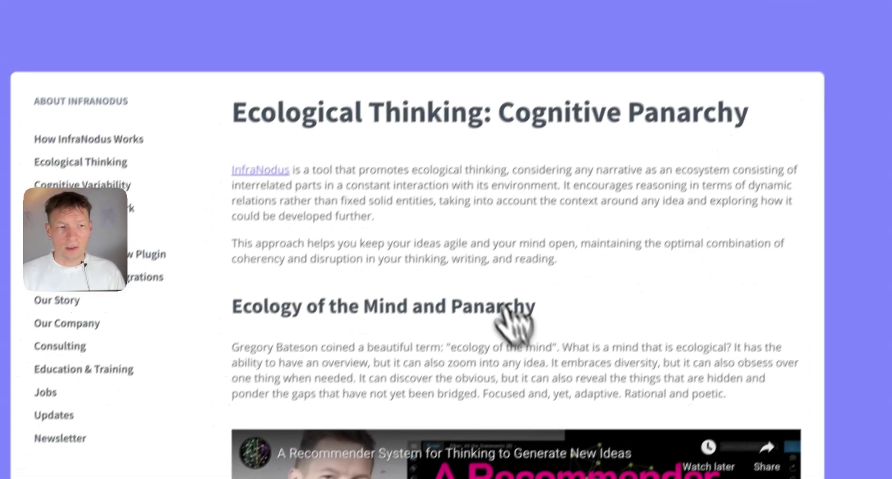
scroll(543, 355, down, 10)
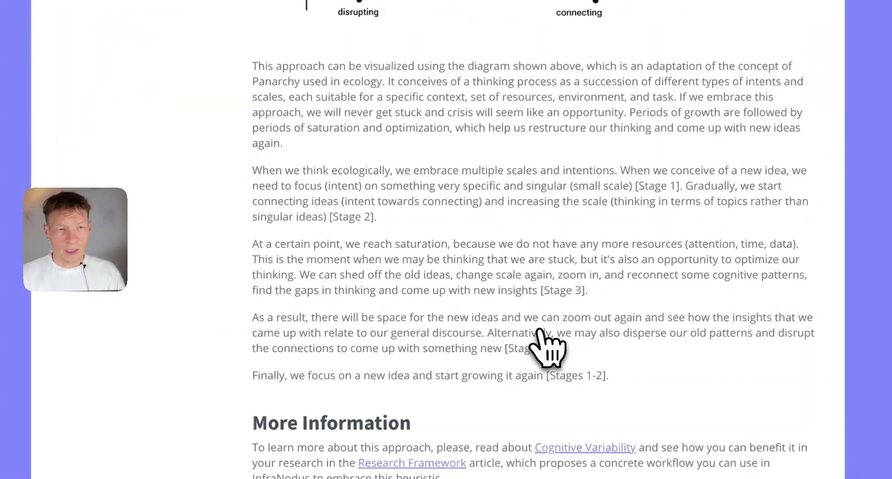
scroll(541, 342, down, 5)
scroll(539, 334, up, 10)
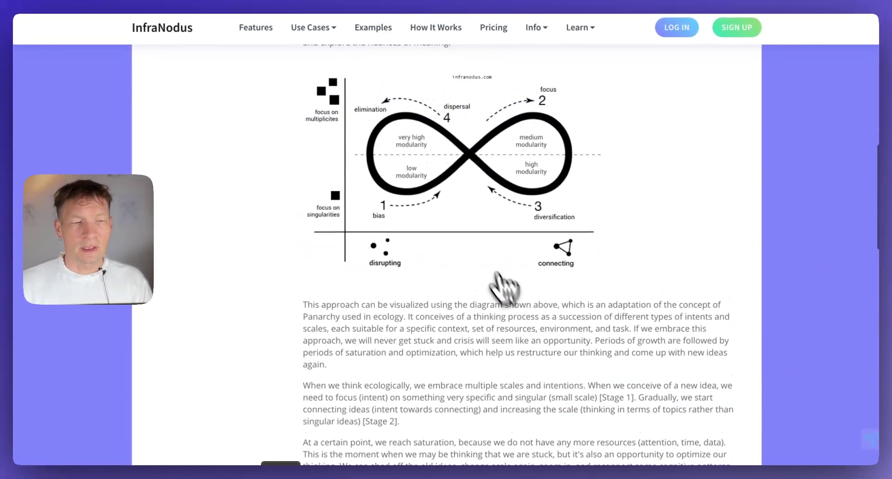
scroll(496, 275, up, 1)
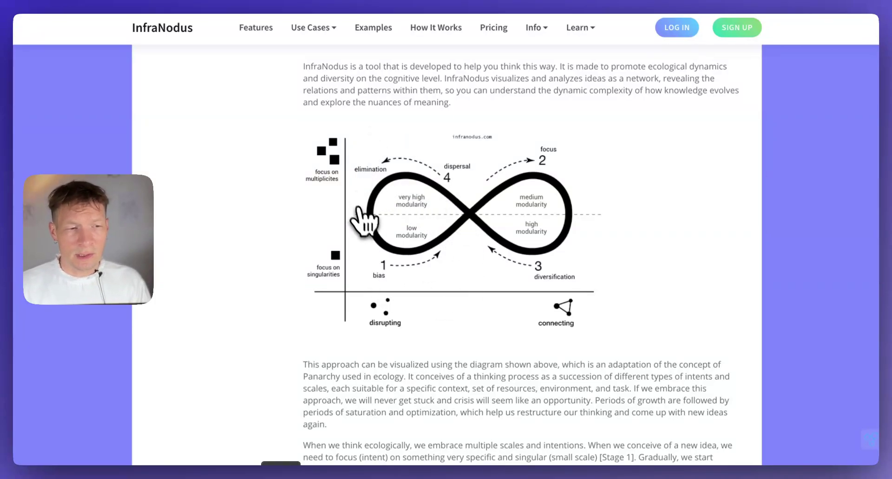